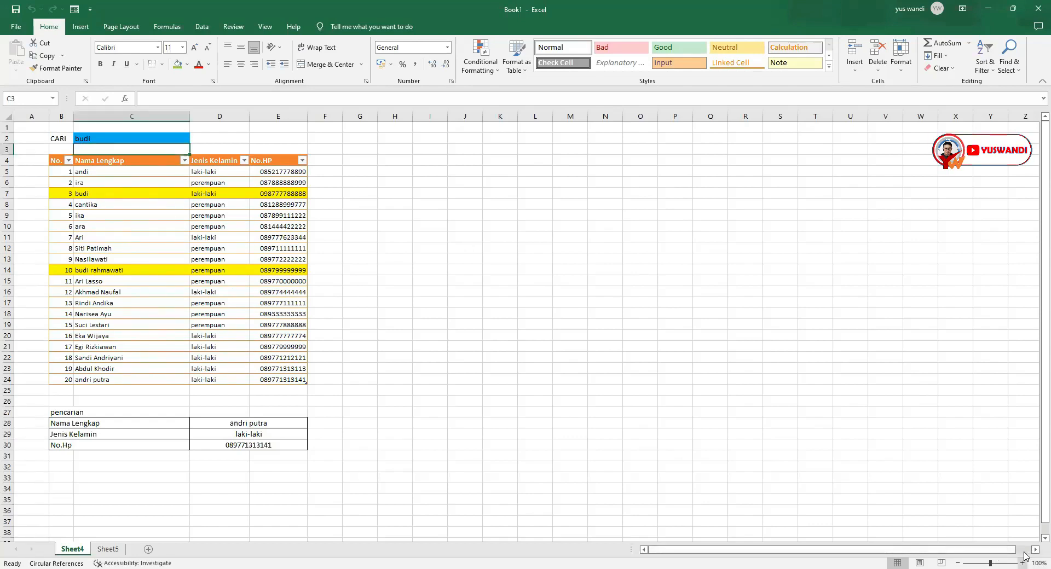
Enlarge the sheet to 130% and examine how the entries in the Nama Lengkap column are written
{"action": "left_click", "coordinate": [1022, 563]}
{"action": "left_click", "coordinate": [1023, 563]}
{"action": "left_click", "coordinate": [1023, 562]}
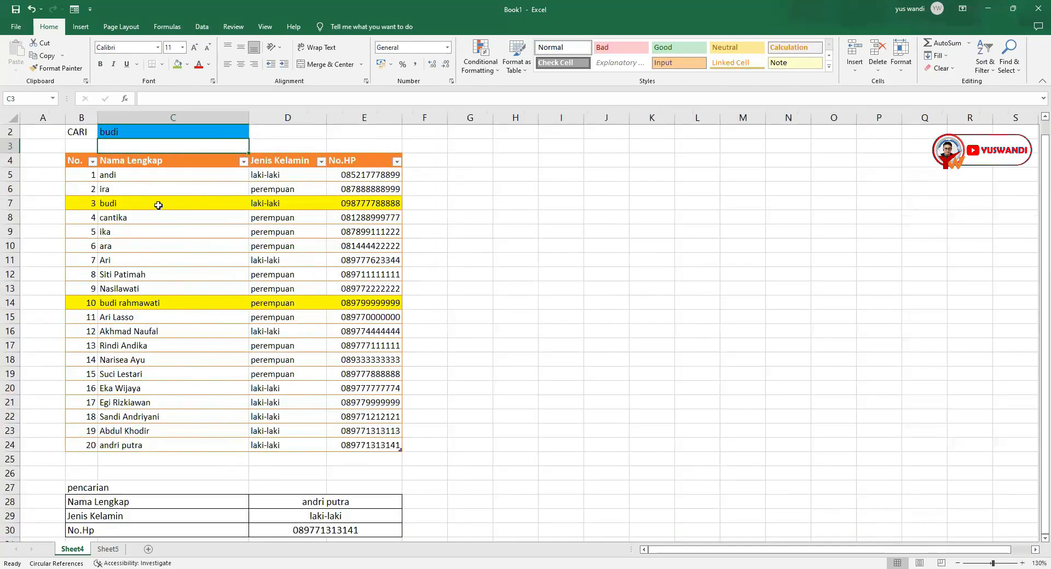
{"action": "left_click", "coordinate": [106, 178]}
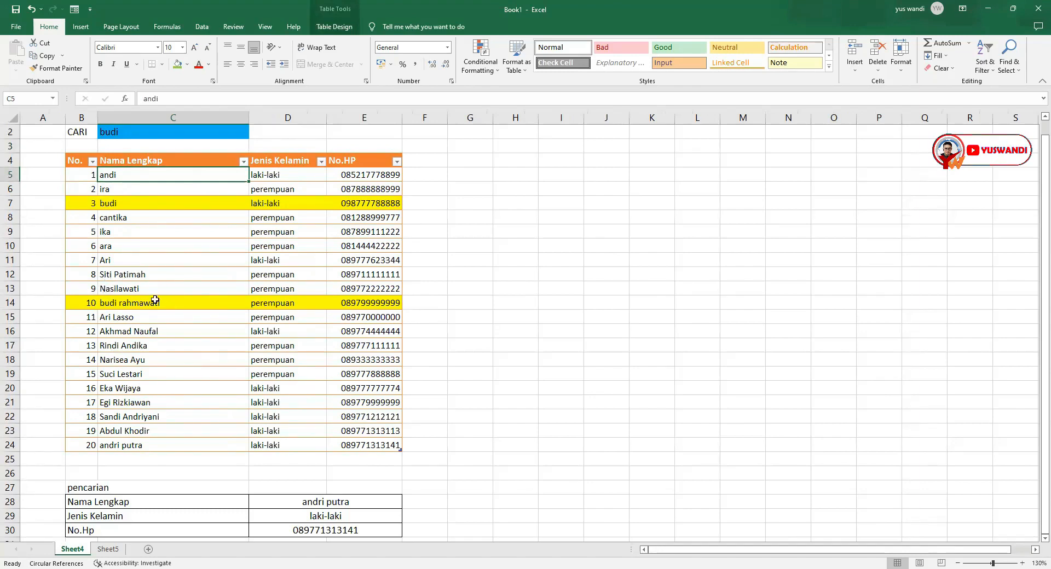
{"action": "left_click", "coordinate": [130, 307]}
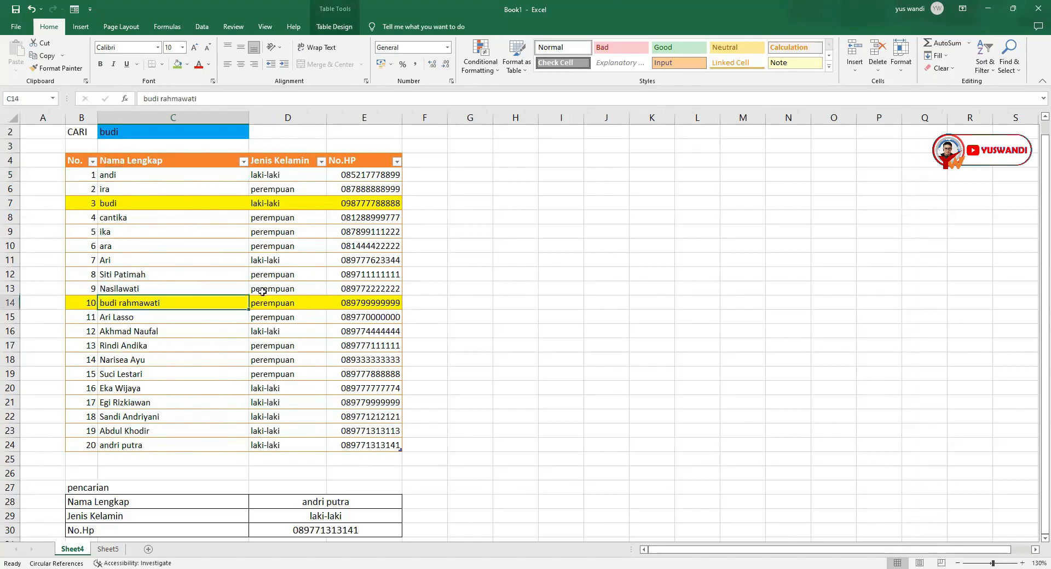
{"action": "left_click", "coordinate": [461, 177]}
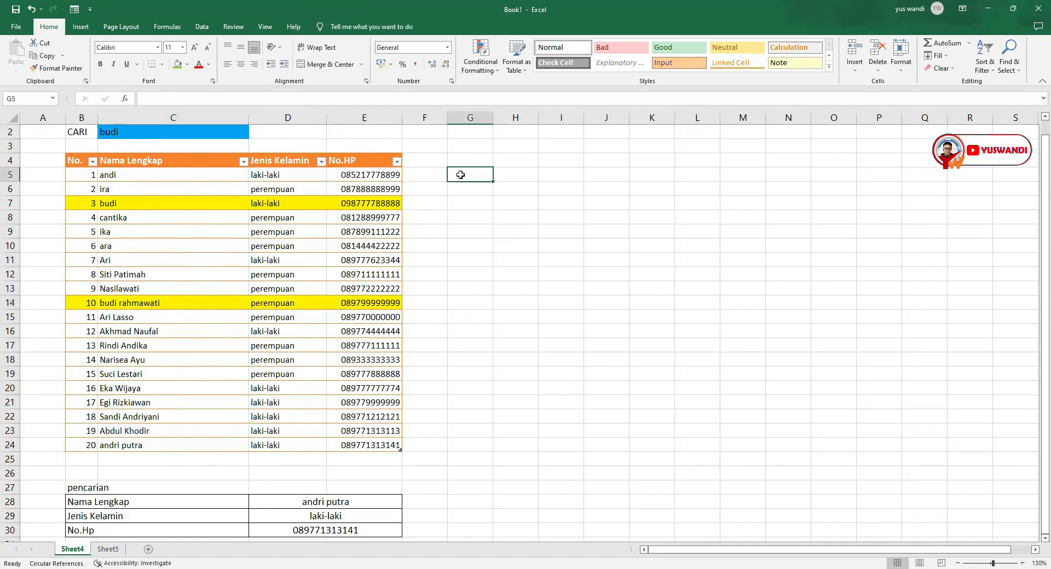
{"action": "left_click", "coordinate": [110, 175]}
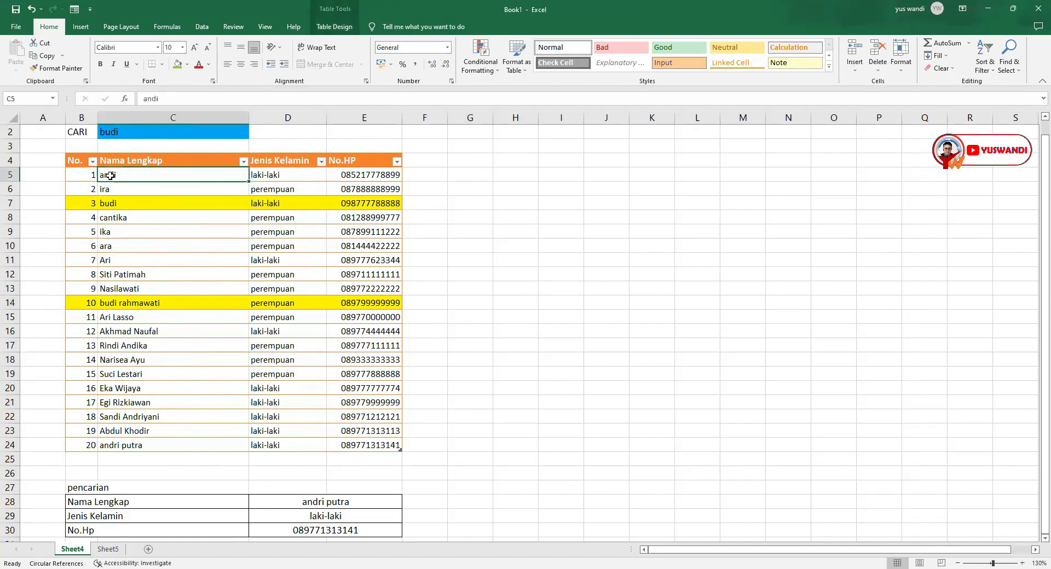
Enter the formula =TRIM(PROPER(Table6[@[Nama Lengkap]])) in cell G5, referencing the first name in the table
{"action": "left_click", "coordinate": [457, 177]}
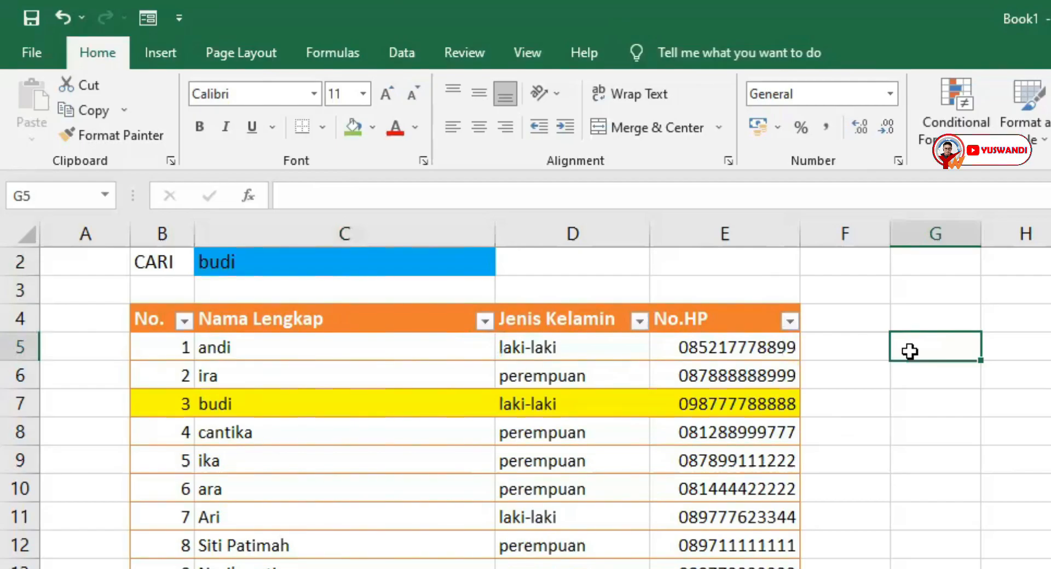
{"action": "double_click", "coordinate": [910, 351]}
{"action": "type", "text": "="}
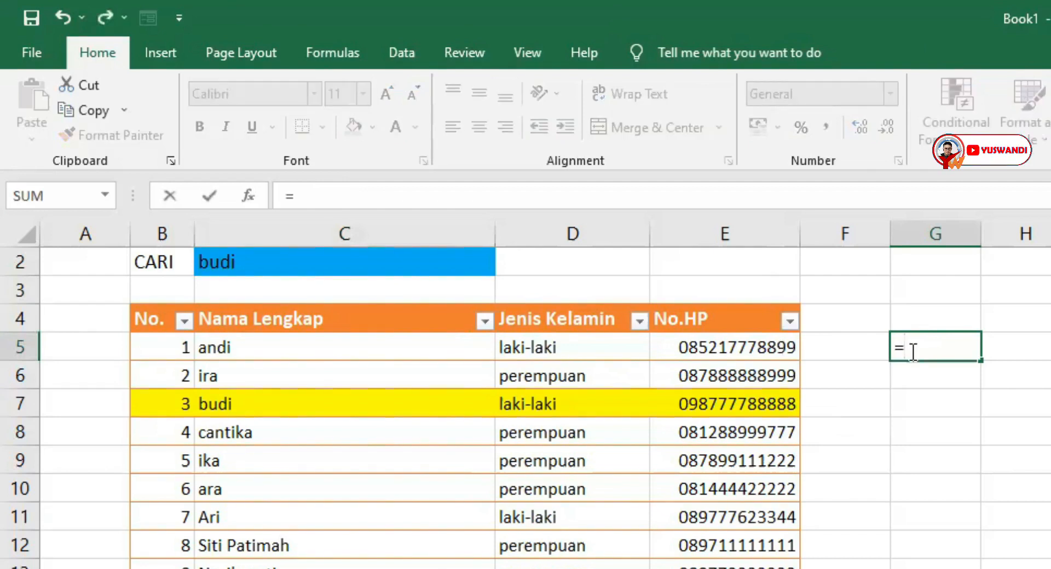
{"action": "type", "text": "TR"}
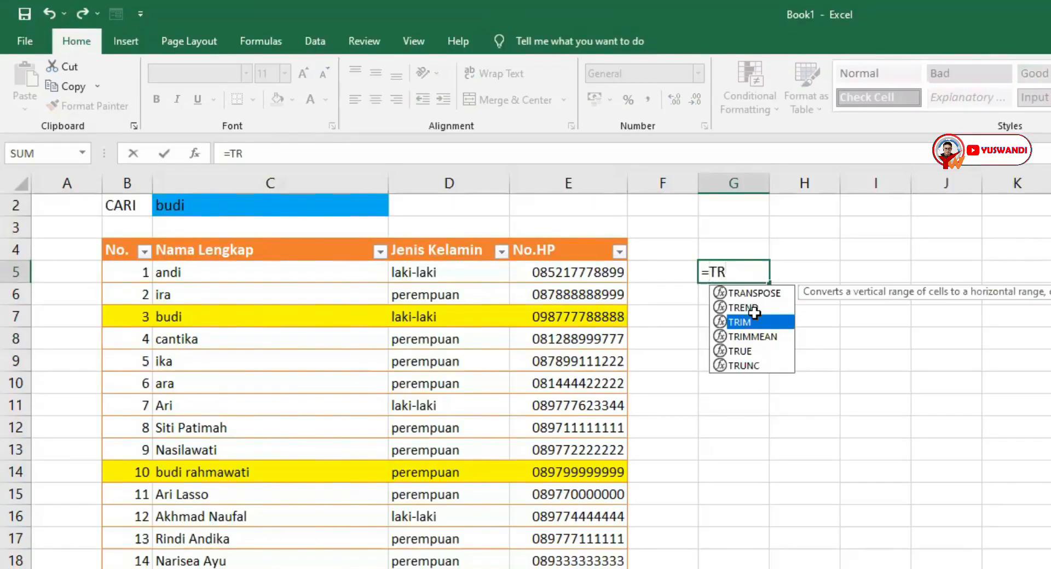
{"action": "double_click", "coordinate": [754, 320]}
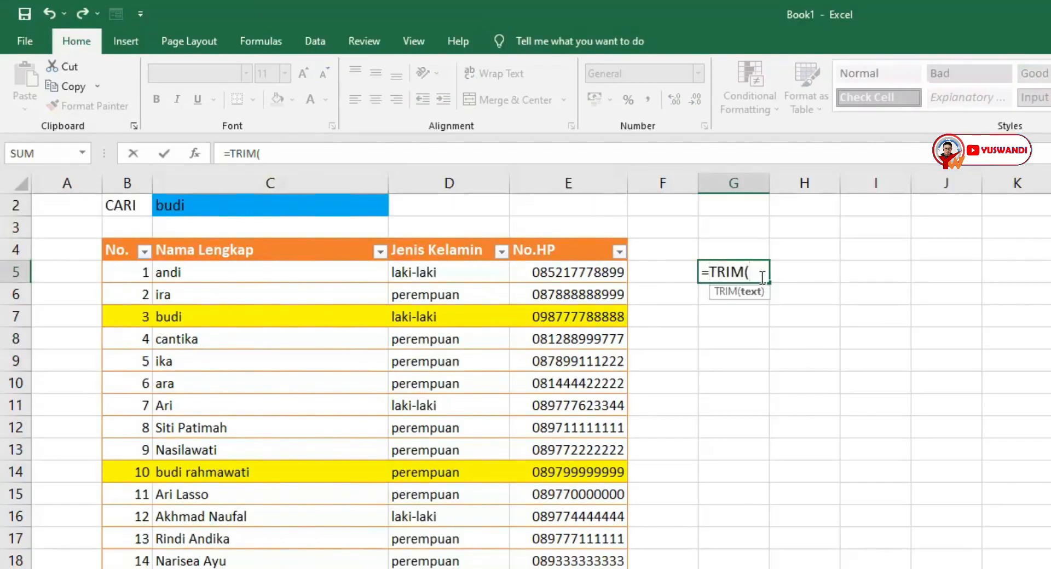
{"action": "type", "text": "PRO"}
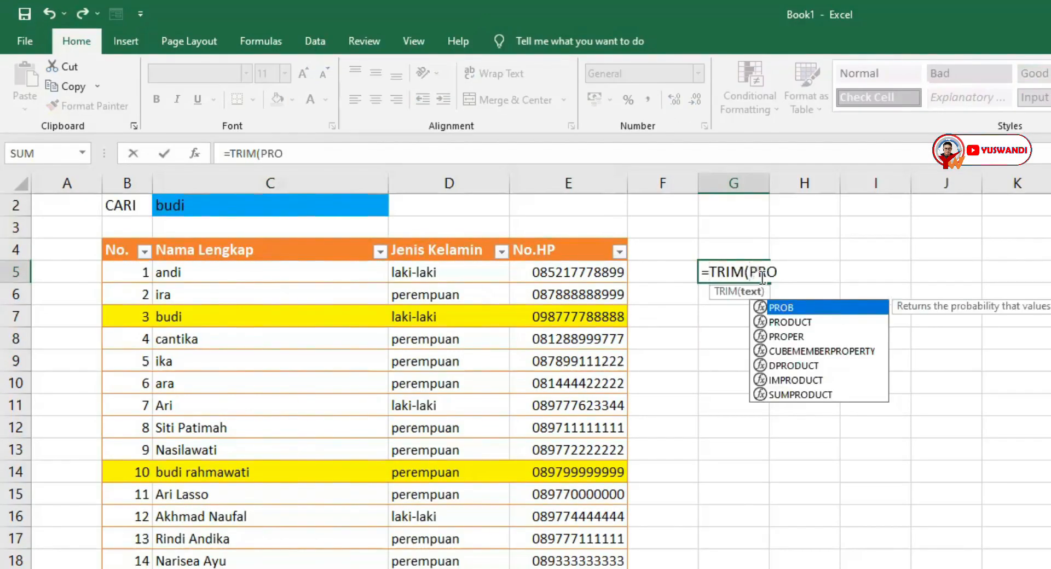
{"action": "double_click", "coordinate": [784, 336]}
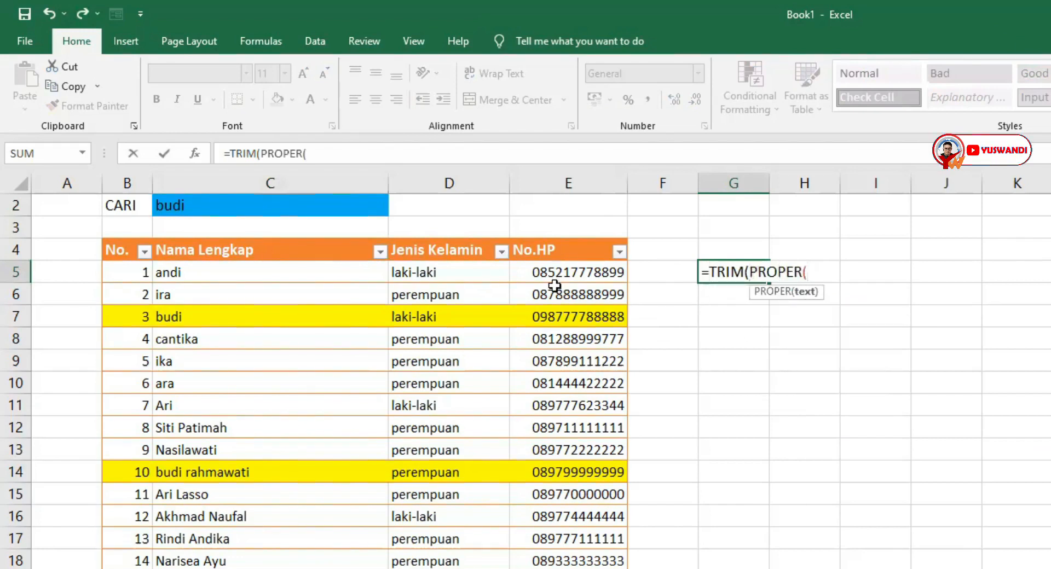
{"action": "left_click", "coordinate": [248, 274]}
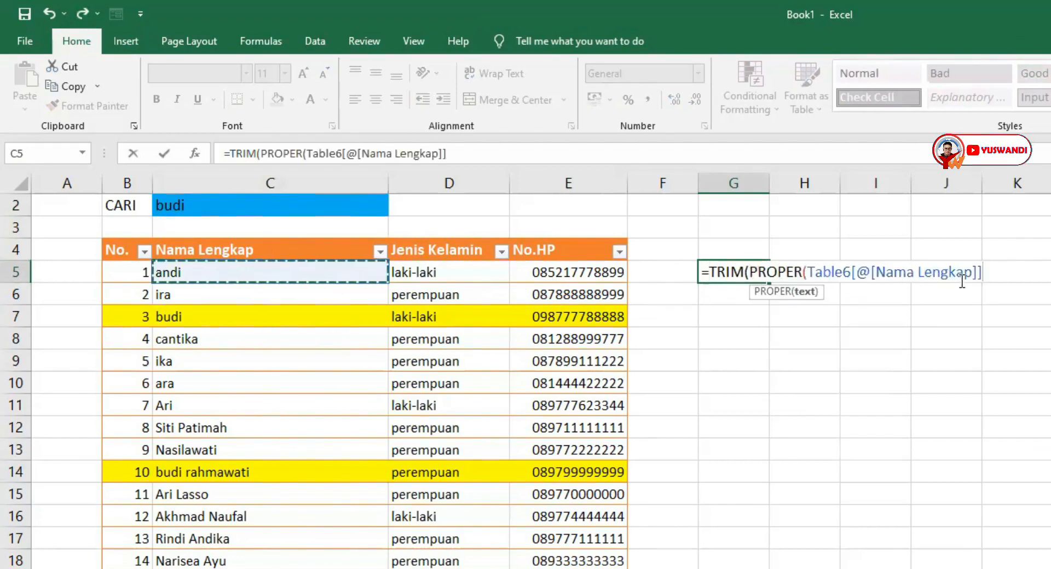
{"action": "type", "text": "))"}
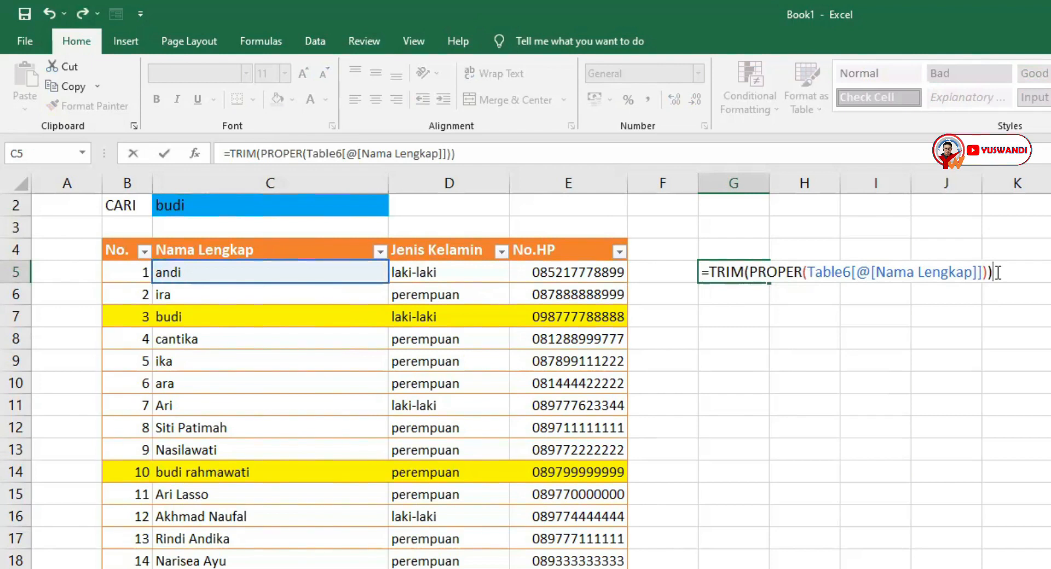
{"action": "key", "text": "Return"}
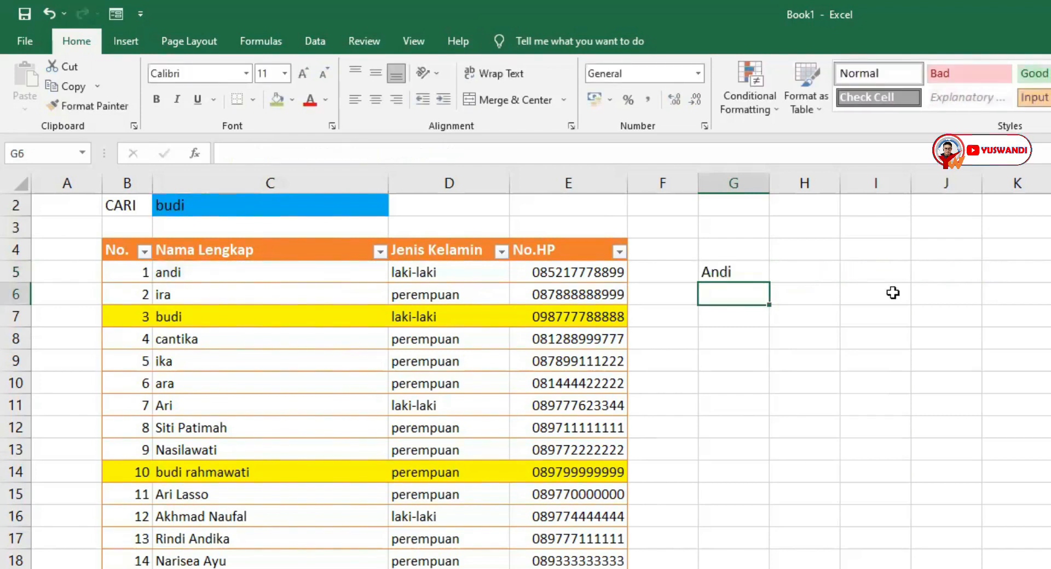
Fill the TRIM and PROPER formula from G5 down through G24
{"action": "left_click", "coordinate": [746, 272]}
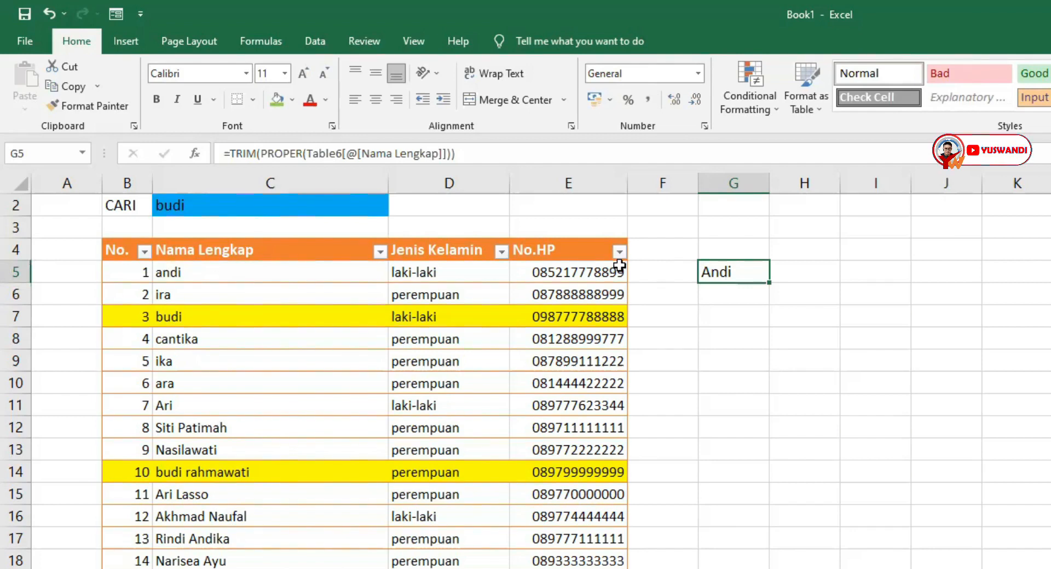
{"action": "left_click_drag", "start_coordinate": [770, 283], "coordinate": [780, 568]}
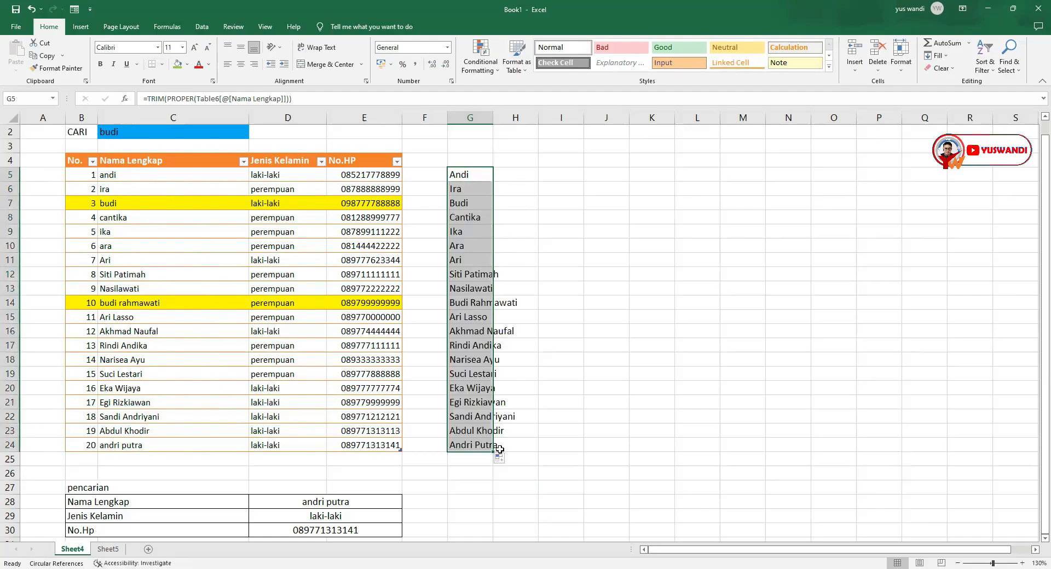
{"action": "left_click", "coordinate": [460, 258]}
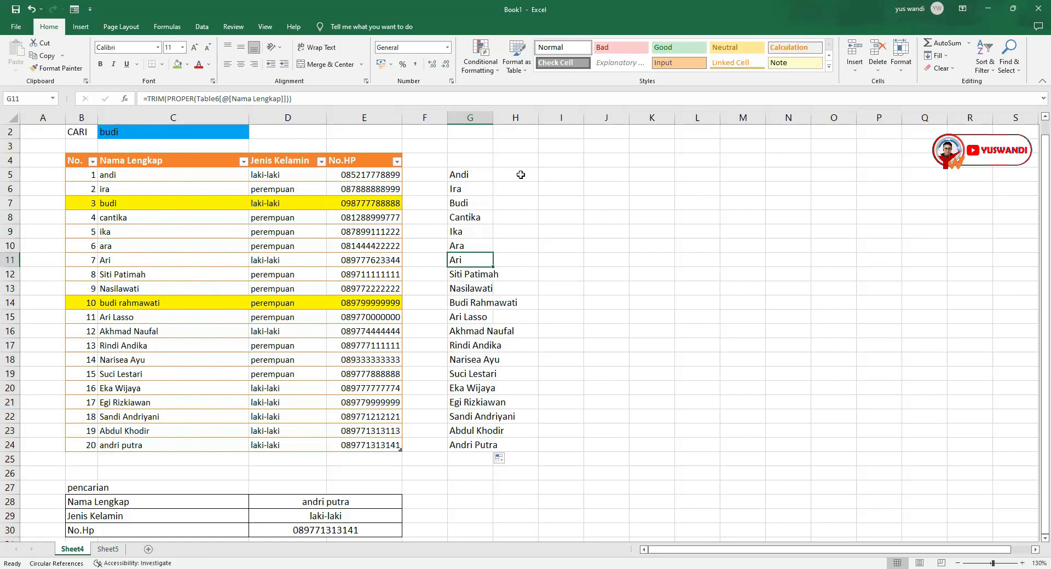
{"action": "left_click", "coordinate": [482, 175]}
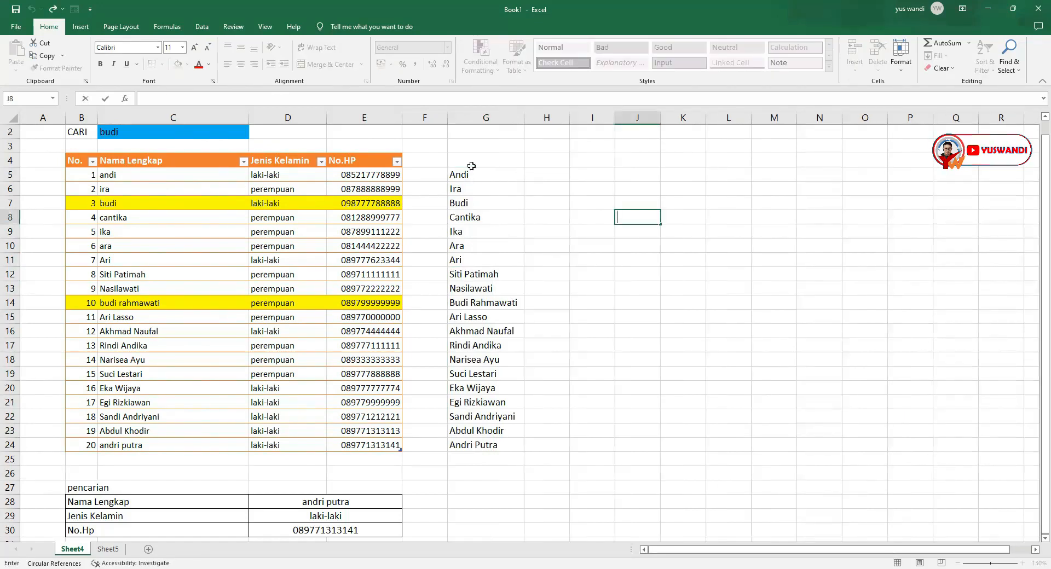
Copy the formula cells G5:G24 and paste them over the Nama Lengkap cells C5:C24
{"action": "left_click_drag", "start_coordinate": [481, 172], "coordinate": [504, 444]}
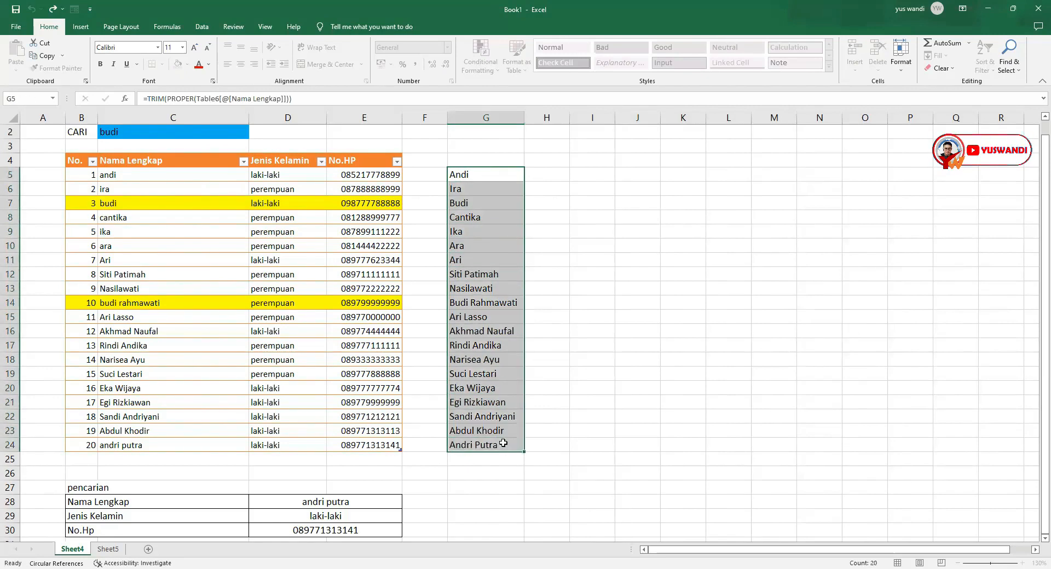
{"action": "key", "text": "ctrl+c"}
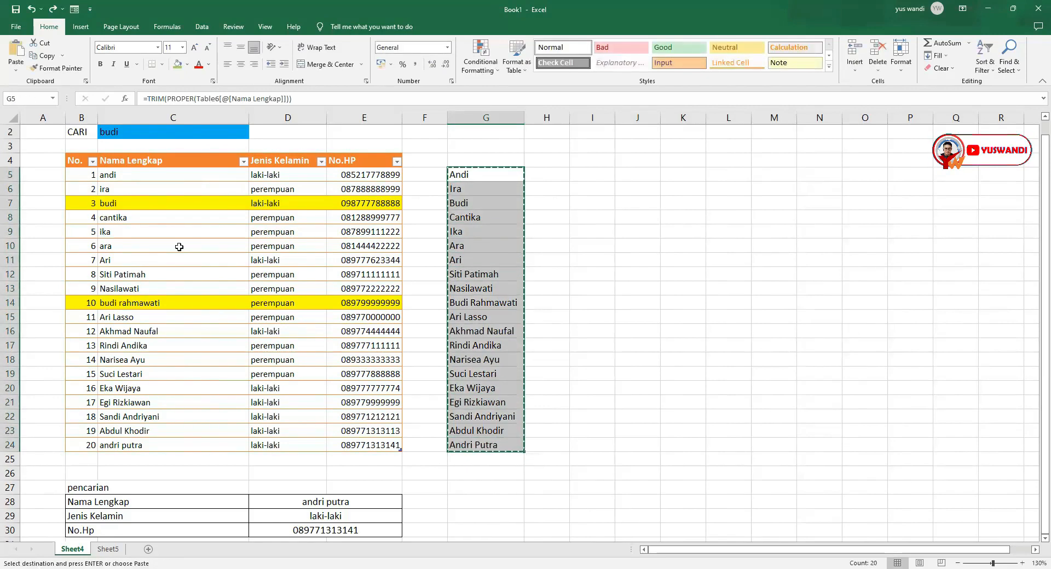
{"action": "left_click_drag", "start_coordinate": [132, 176], "coordinate": [163, 446]}
{"action": "key", "text": "ctrl+v"}
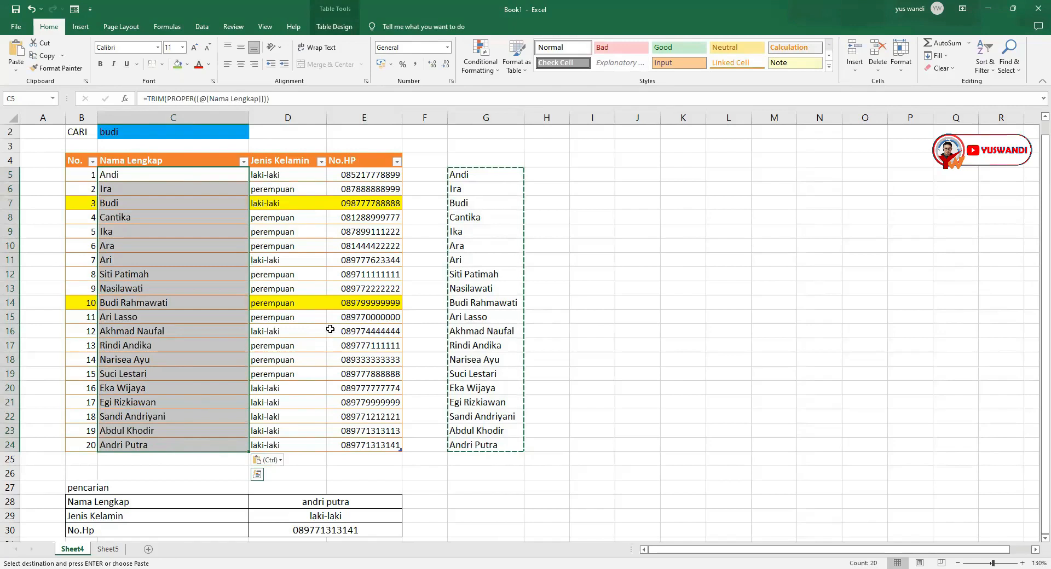
Open the pasted formula in C5 for inspection and undo the change made on leaving the cell
{"action": "left_click", "coordinate": [136, 175]}
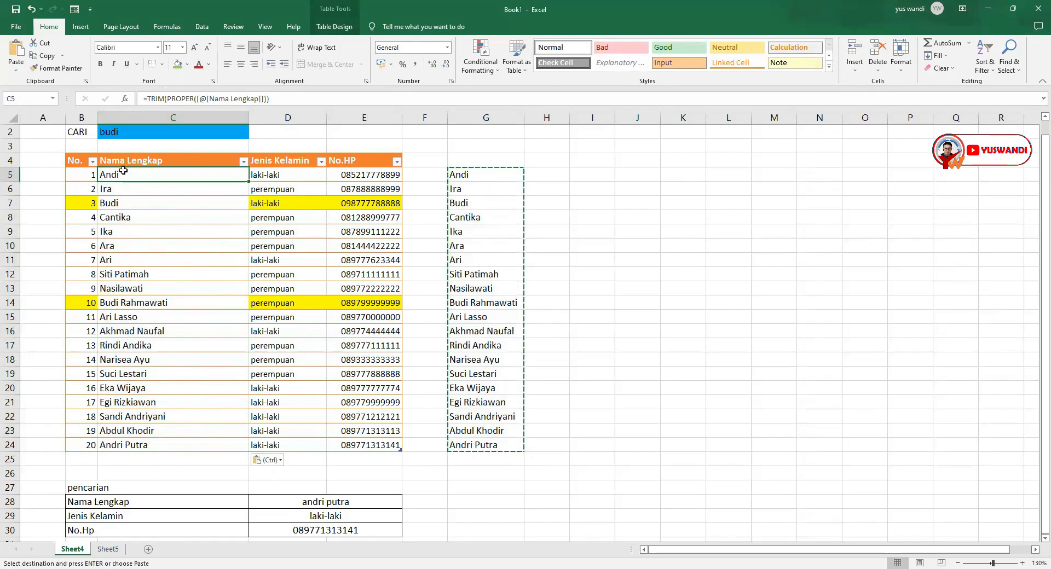
{"action": "double_click", "coordinate": [124, 172]}
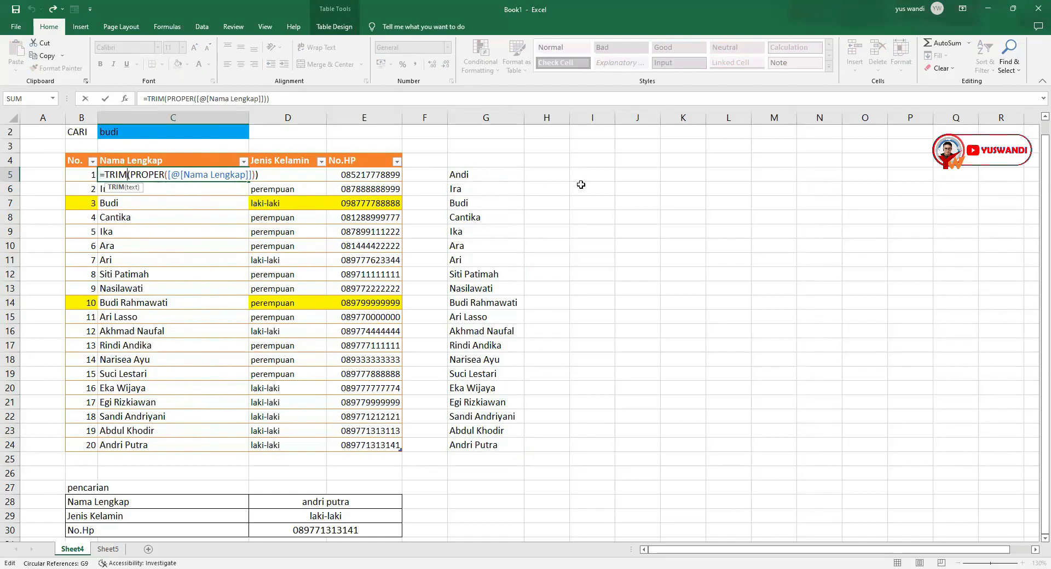
{"action": "left_click", "coordinate": [632, 195]}
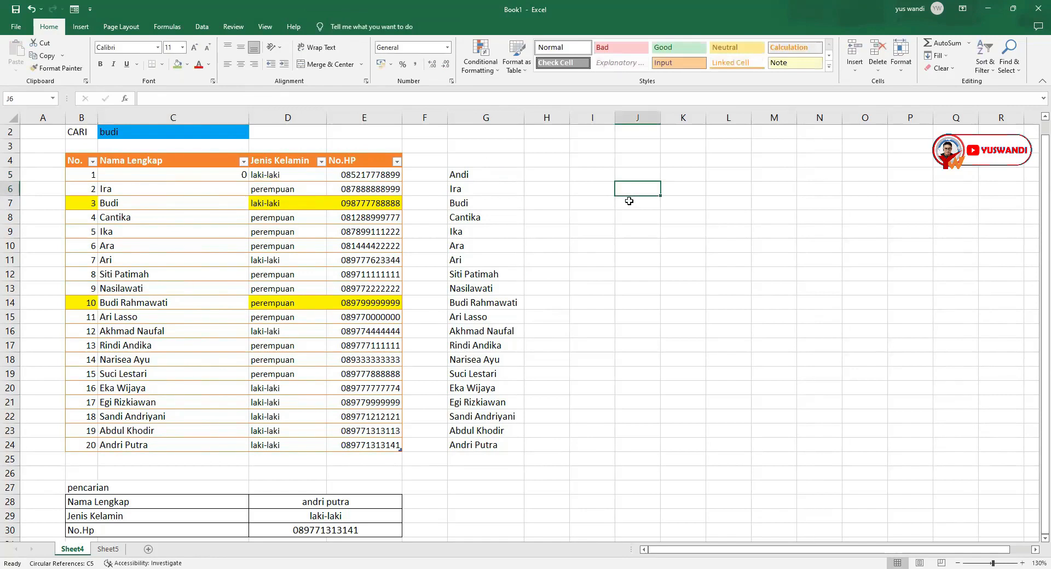
{"action": "key", "text": "ctrl+z"}
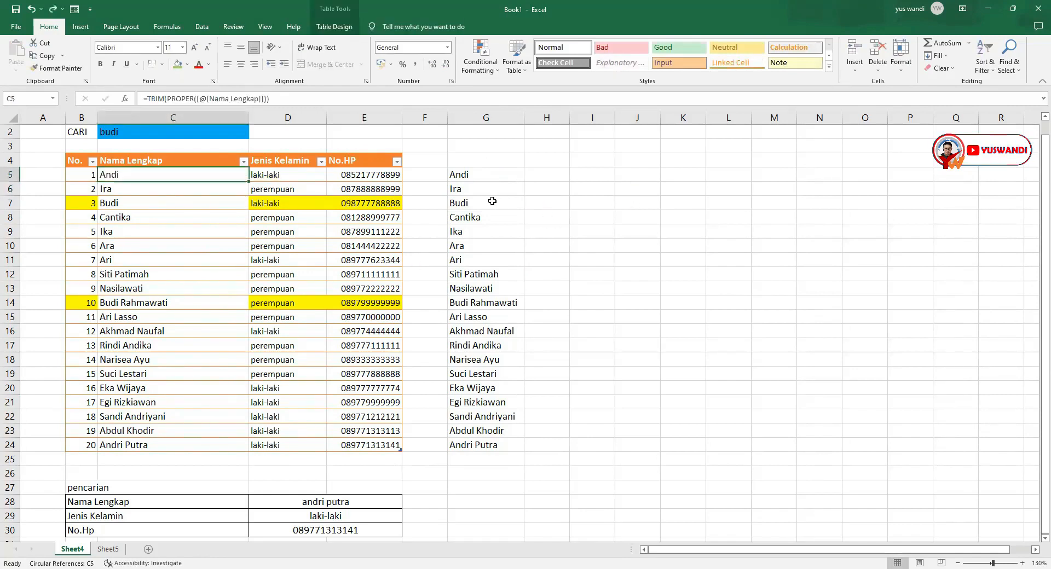
Copy G5:G24 again and paste it over the Nama Lengkap cells C5:C24 as values only
{"action": "left_click", "coordinate": [469, 174]}
{"action": "left_click_drag", "start_coordinate": [458, 175], "coordinate": [496, 445]}
{"action": "key", "text": "ctrl+c"}
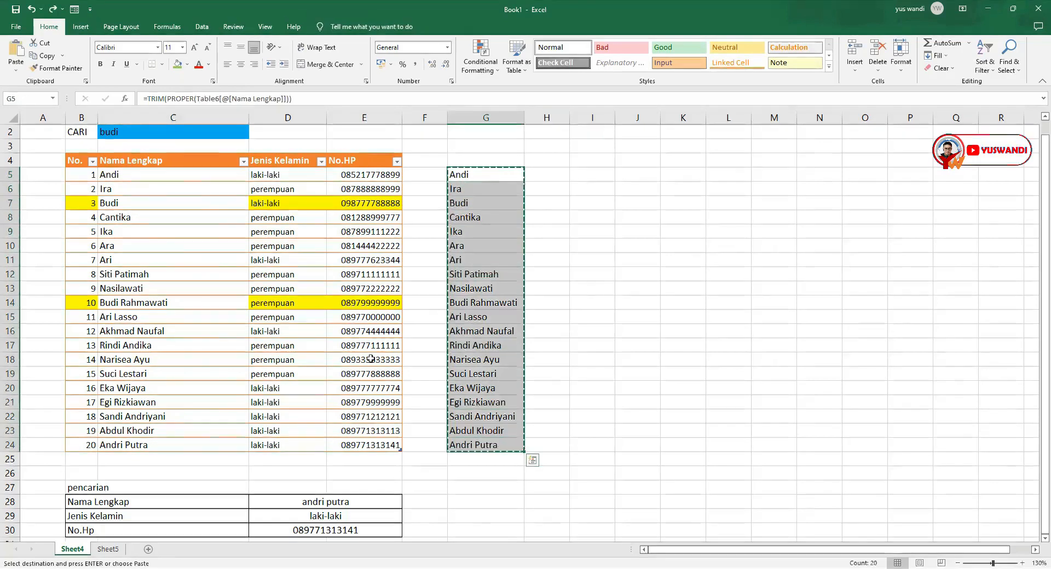
{"action": "left_click_drag", "start_coordinate": [187, 174], "coordinate": [210, 437]}
{"action": "key", "text": "ctrl+v"}
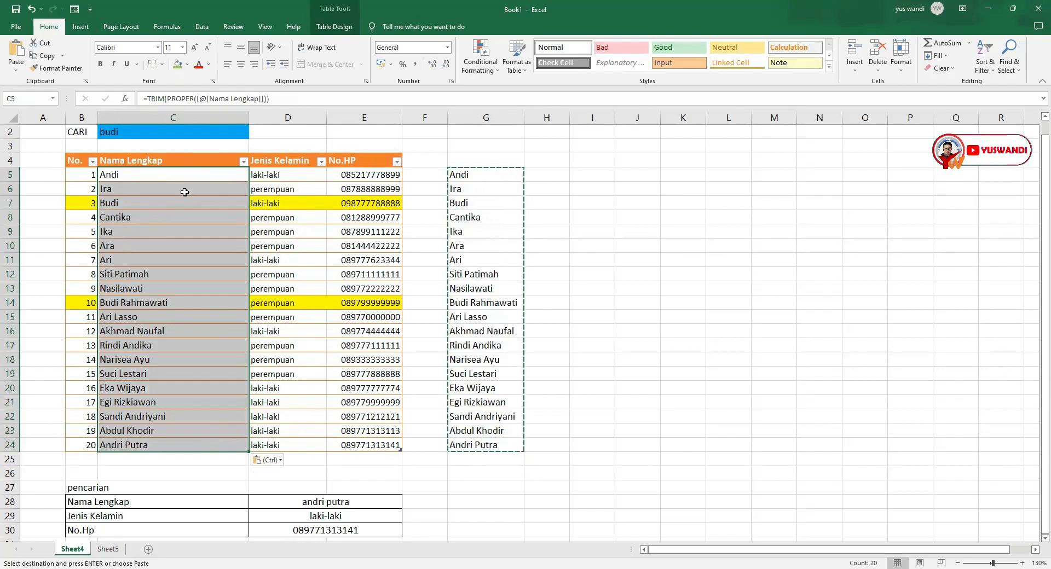
{"action": "key", "text": "alt"}
{"action": "key", "text": "h"}
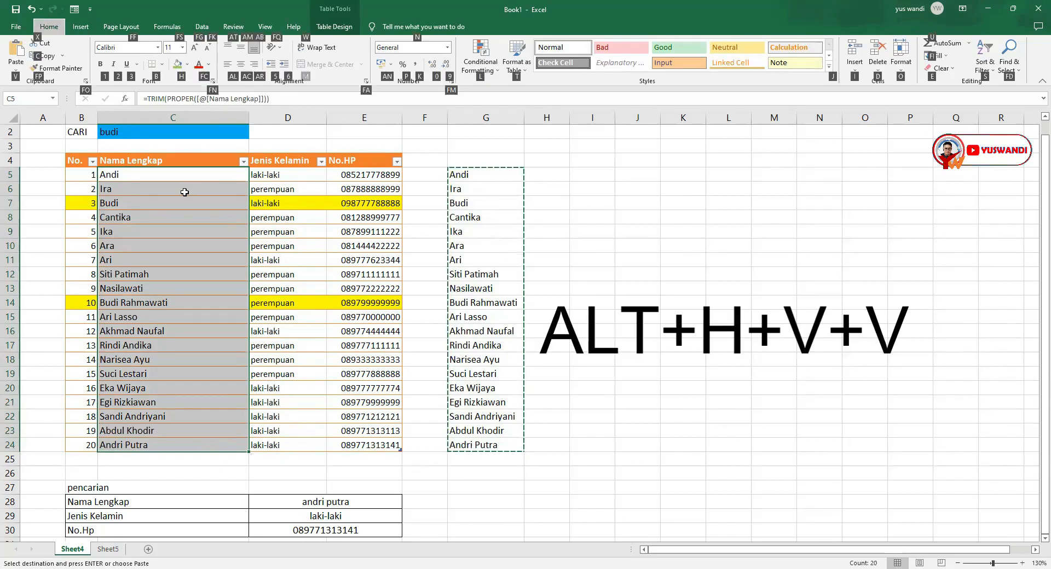
{"action": "key", "text": "v"}
{"action": "key", "text": "v"}
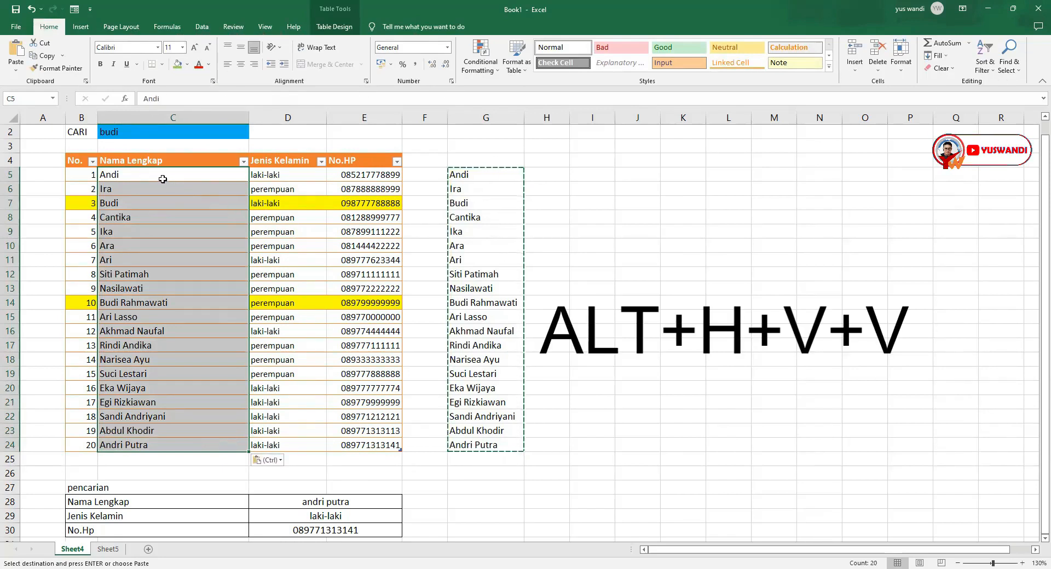
Check several cells in the Nama Lengkap column to see whether they hold plain text instead of formulas
{"action": "left_click", "coordinate": [145, 181]}
{"action": "left_click", "coordinate": [134, 193]}
{"action": "left_click", "coordinate": [136, 203]}
{"action": "left_click", "coordinate": [144, 219]}
{"action": "left_click", "coordinate": [140, 236]}
{"action": "left_click", "coordinate": [144, 271]}
{"action": "left_click", "coordinate": [146, 287]}
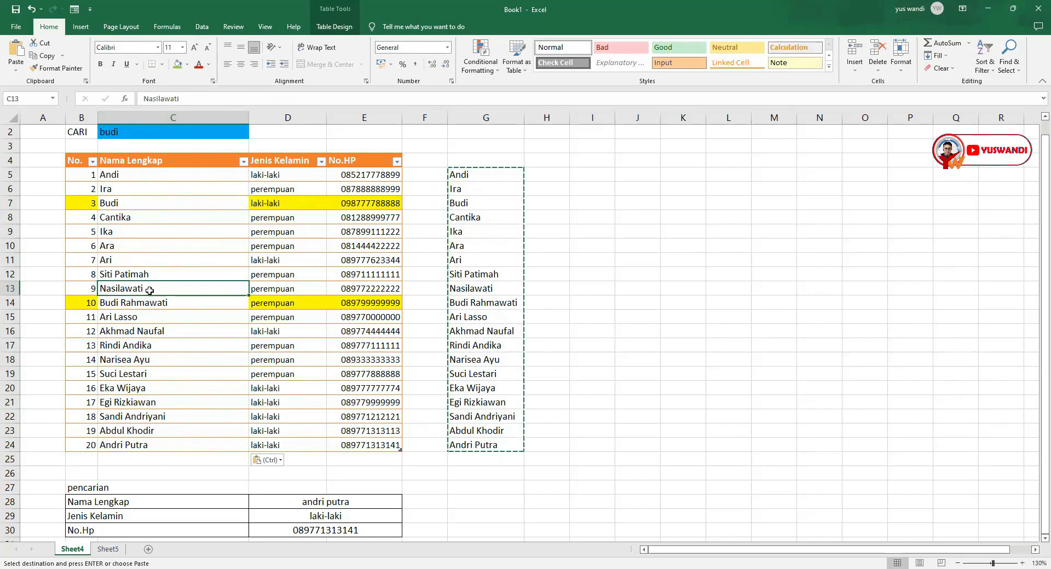
{"action": "left_click", "coordinate": [142, 302]}
{"action": "left_click_drag", "start_coordinate": [149, 336], "coordinate": [149, 348]}
{"action": "left_click", "coordinate": [147, 373]}
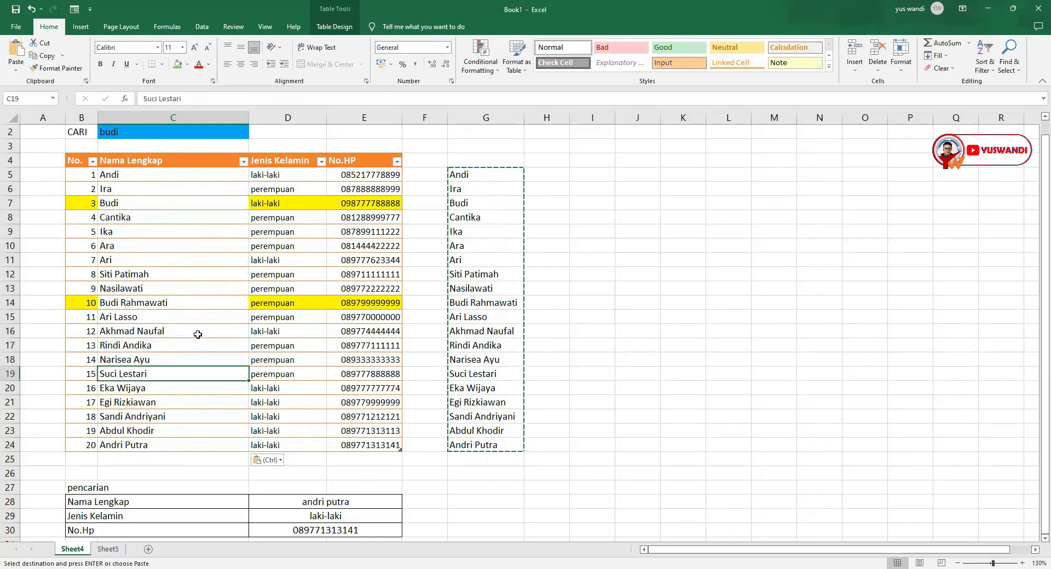
Delete the helper column G containing the TRIM and PROPER formulas
{"action": "left_click", "coordinate": [492, 116]}
{"action": "right_click", "coordinate": [492, 113]}
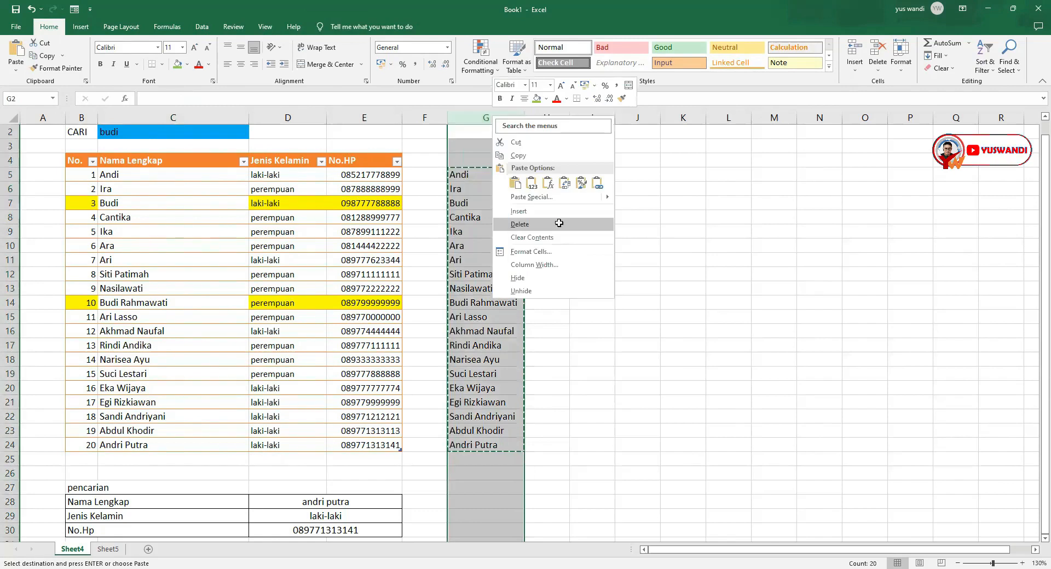
{"action": "left_click", "coordinate": [557, 222]}
{"action": "left_click", "coordinate": [606, 230]}
{"action": "left_click", "coordinate": [560, 200]}
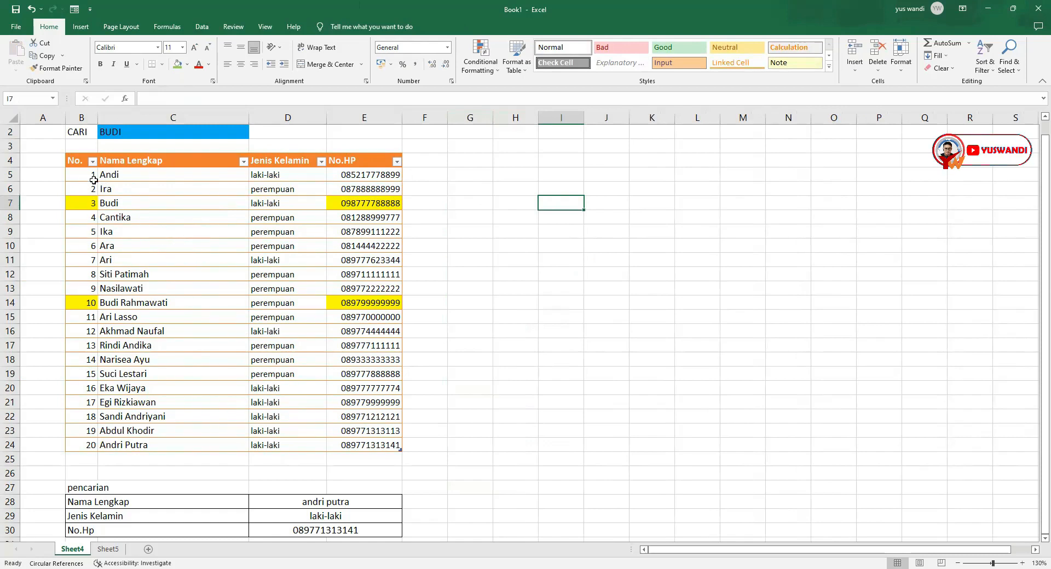
{"action": "left_click", "coordinate": [71, 159]}
{"action": "left_click_drag", "start_coordinate": [71, 160], "coordinate": [304, 443]}
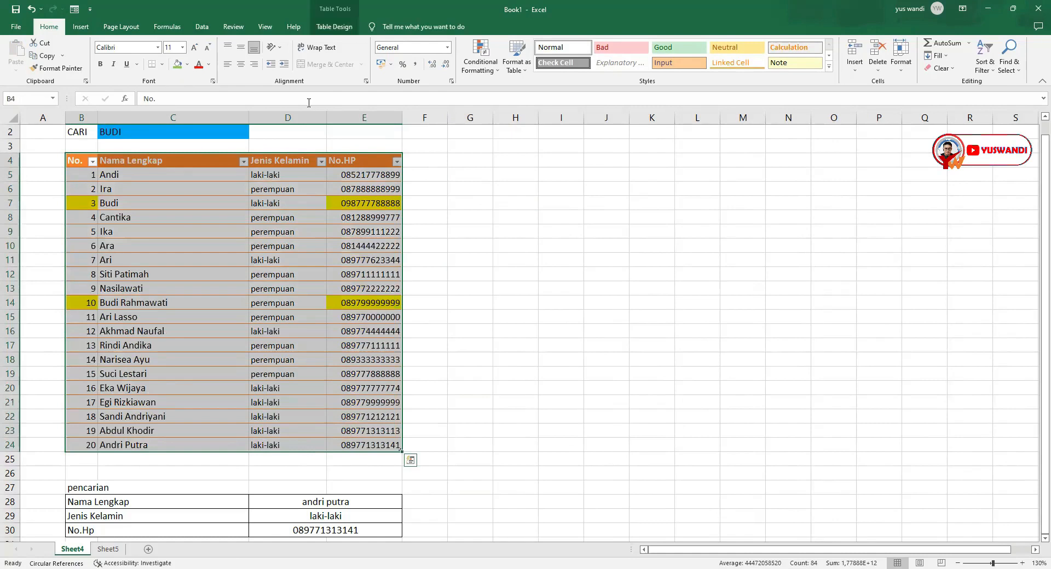
{"action": "left_click", "coordinate": [202, 27]}
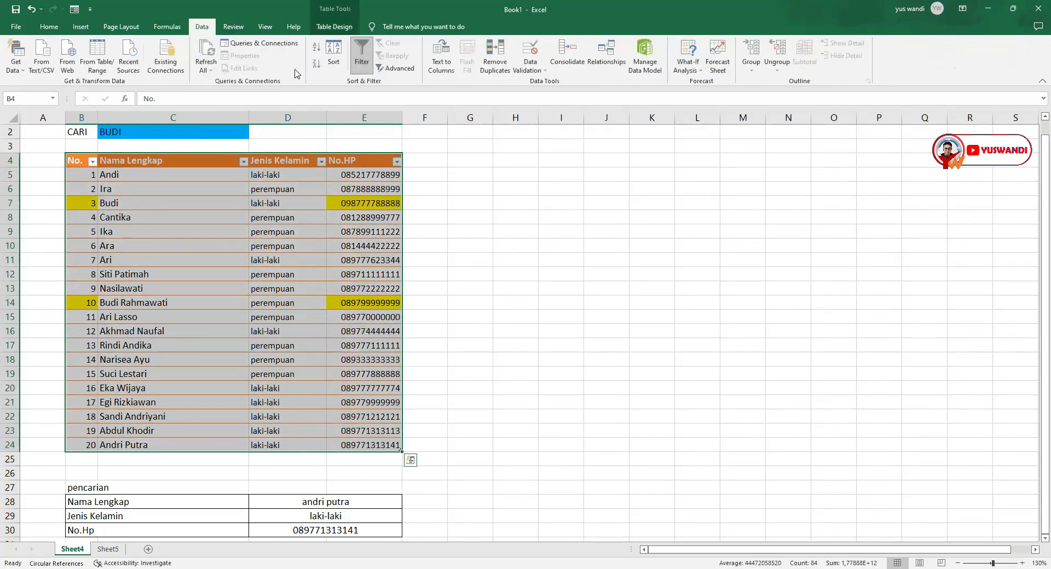
{"action": "left_click", "coordinate": [335, 59]}
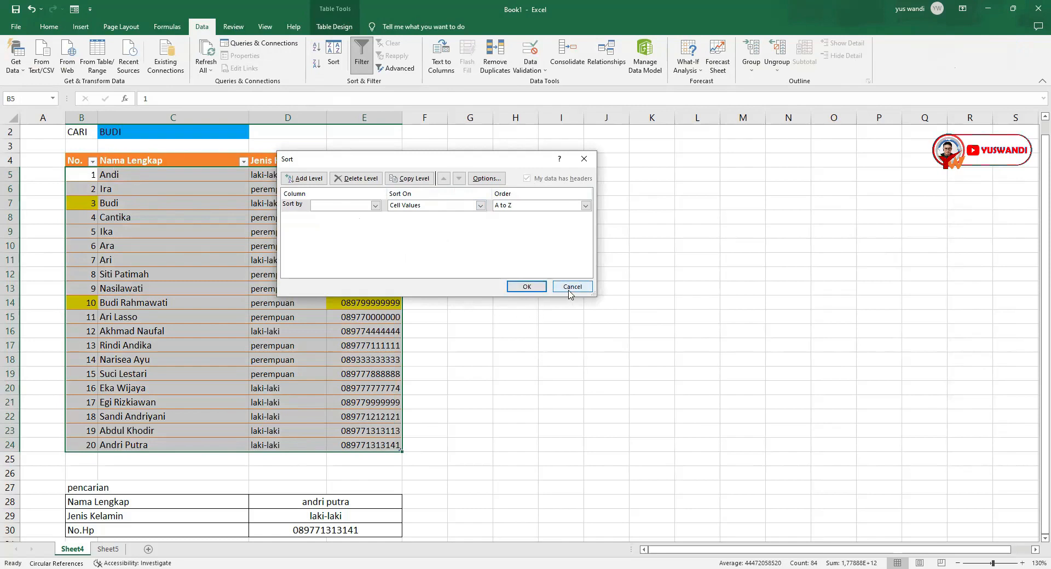
{"action": "left_click", "coordinate": [572, 287]}
Sort the table's data rows B5:E24 by Nama Lengkap on cell values from A to Z and review the first names
{"action": "left_click", "coordinate": [176, 188]}
{"action": "left_click_drag", "start_coordinate": [82, 174], "coordinate": [397, 438]}
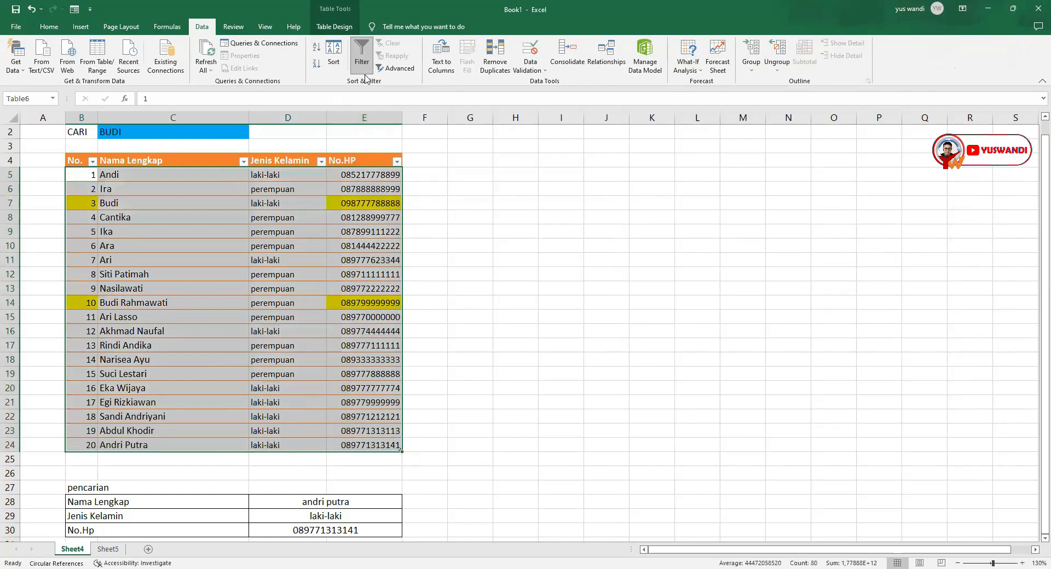
{"action": "left_click", "coordinate": [335, 57]}
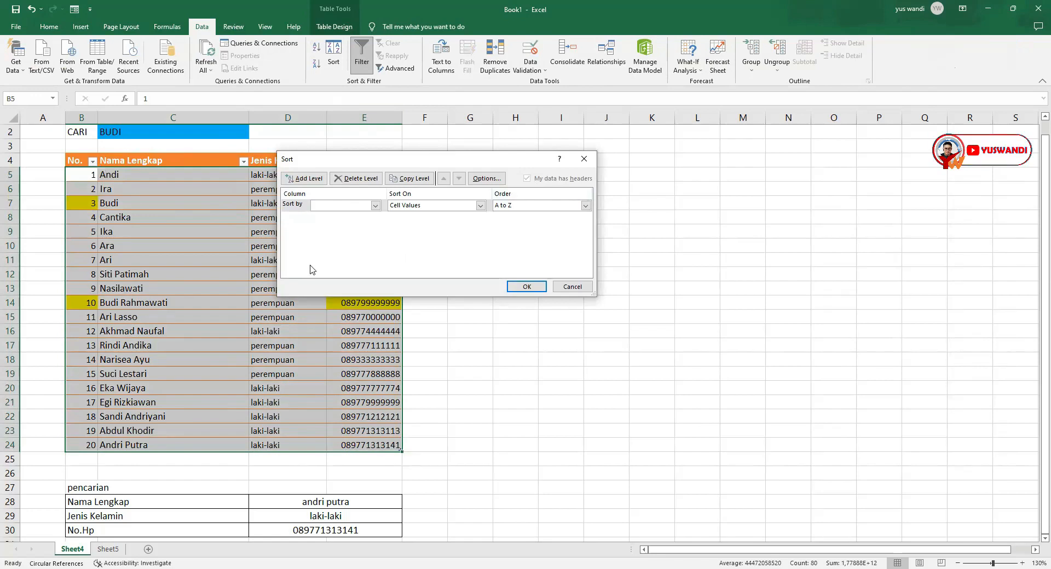
{"action": "left_click", "coordinate": [375, 206]}
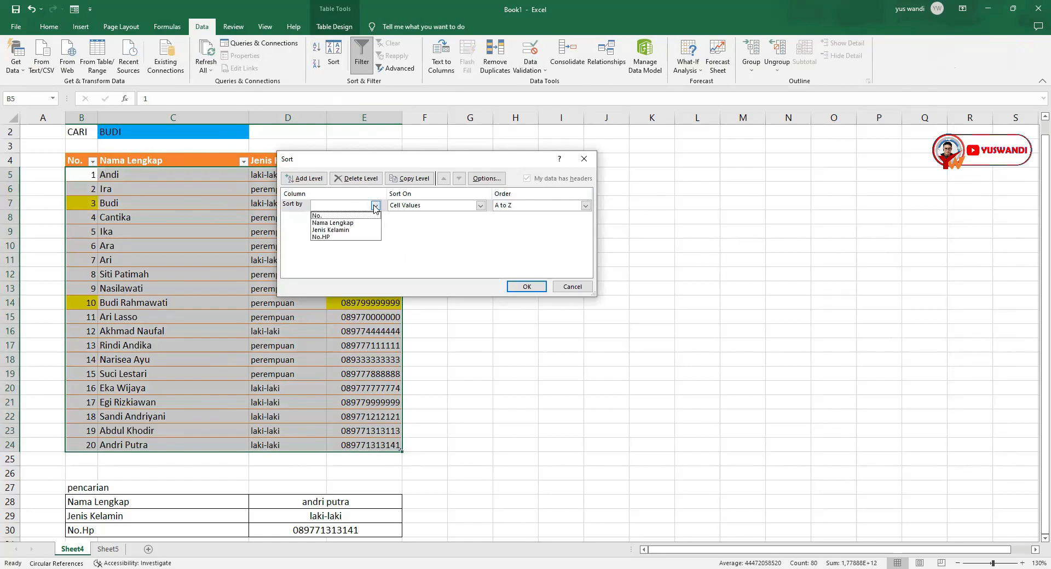
{"action": "left_click", "coordinate": [343, 223]}
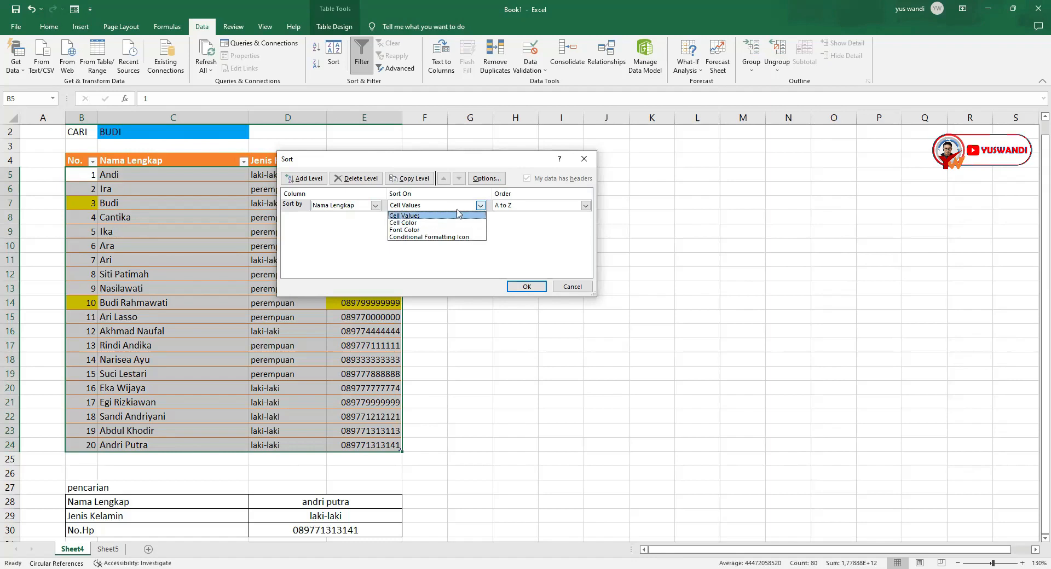
{"action": "left_click", "coordinate": [459, 205]}
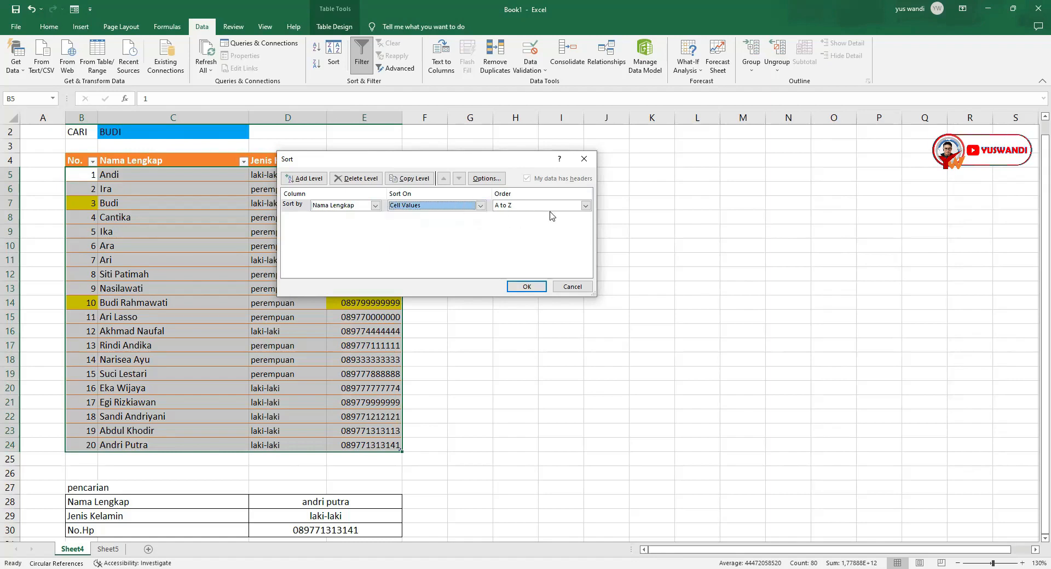
{"action": "left_click", "coordinate": [586, 205]}
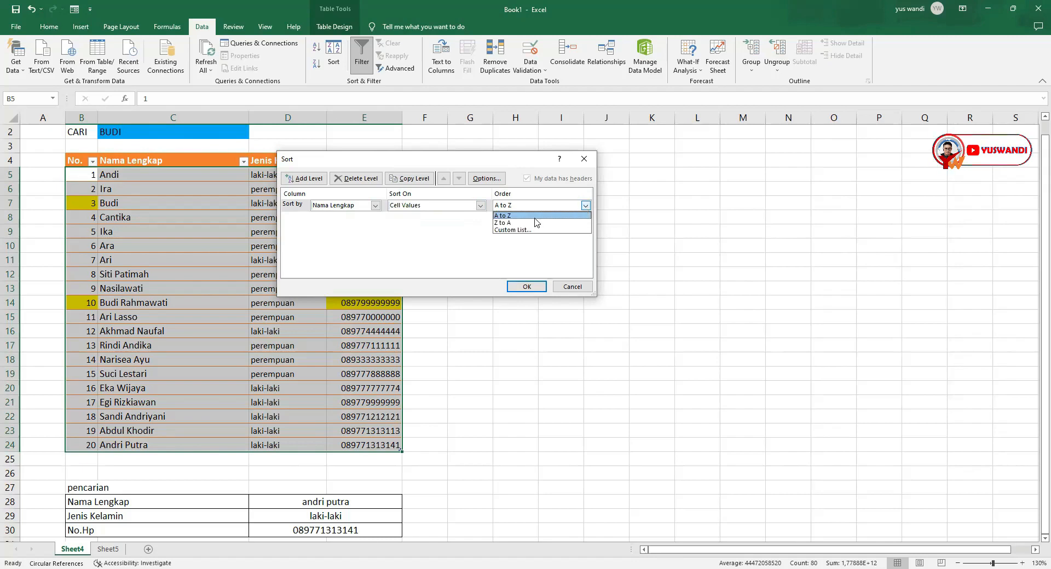
{"action": "left_click", "coordinate": [527, 216]}
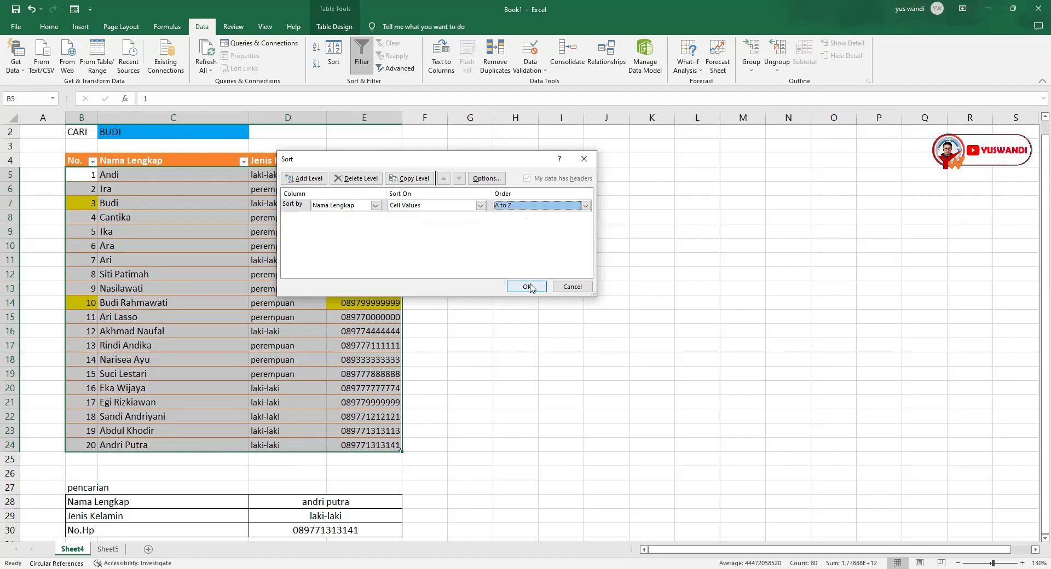
{"action": "left_click", "coordinate": [527, 287]}
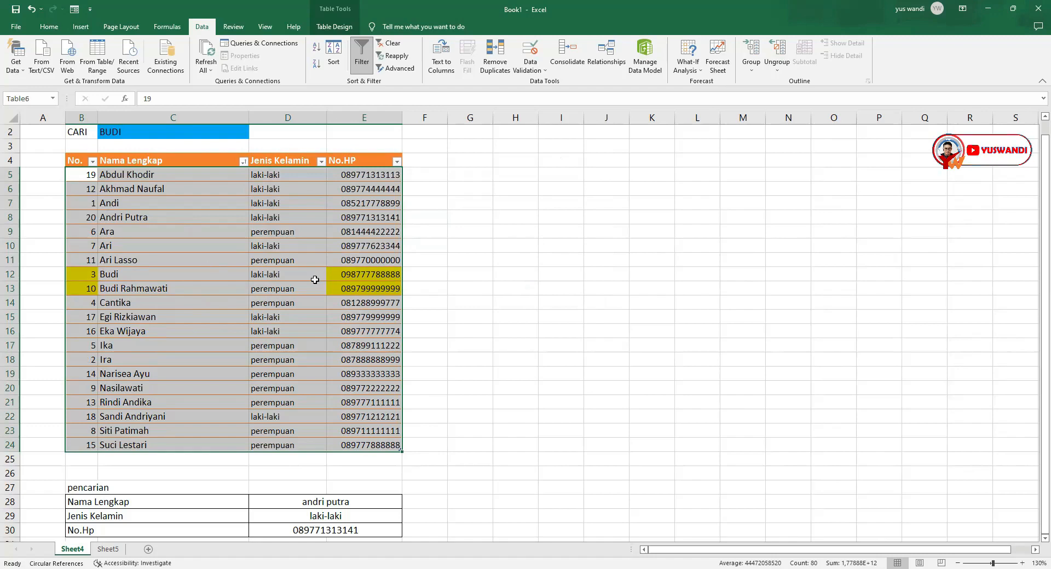
{"action": "left_click", "coordinate": [118, 174]}
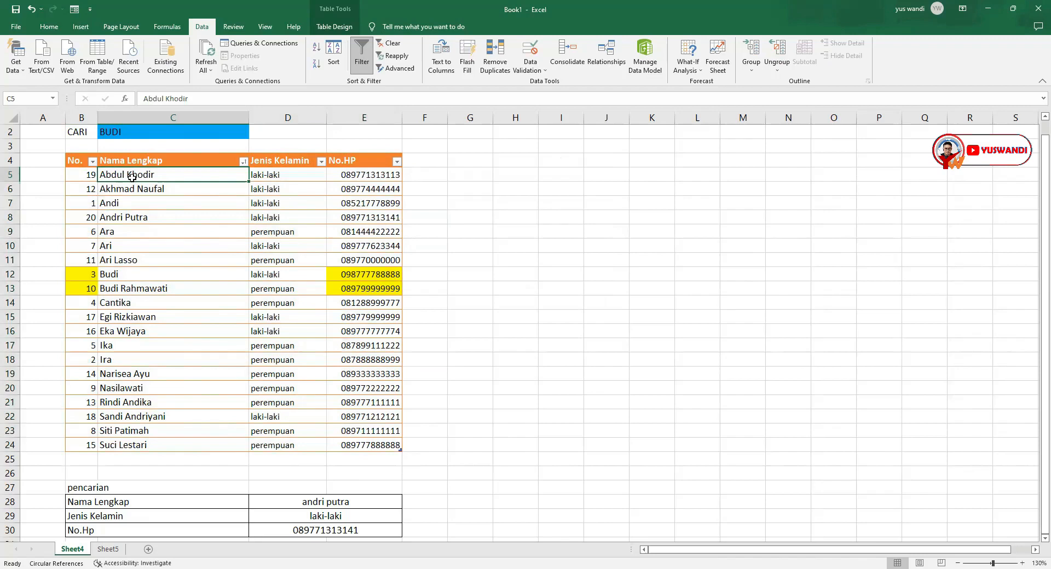
{"action": "left_click_drag", "start_coordinate": [132, 176], "coordinate": [140, 232]}
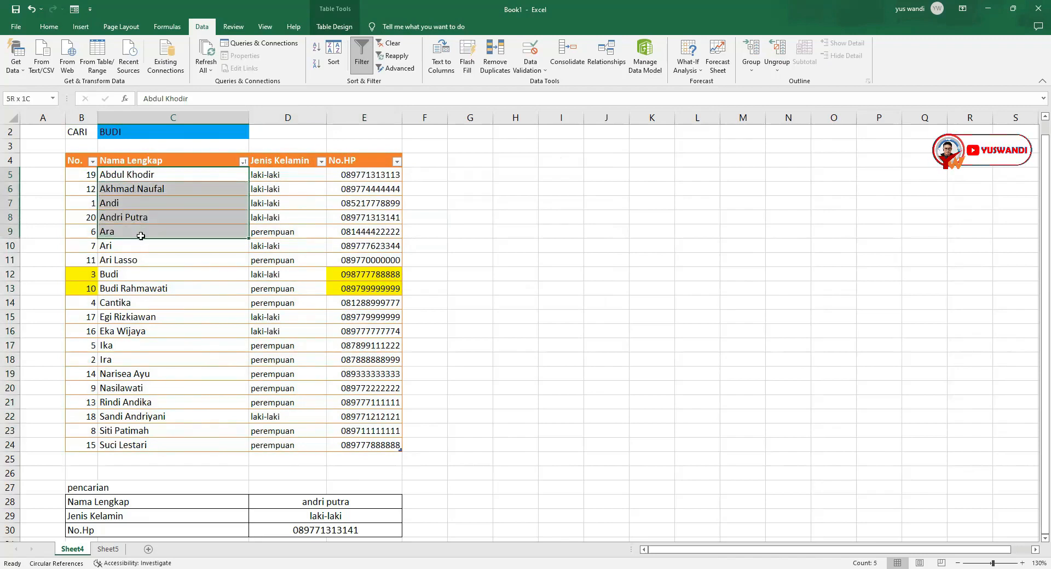
Sort the table rows by No. in descending order, and re-sort them by Nama Lengkap from Z to A
{"action": "left_click_drag", "start_coordinate": [76, 176], "coordinate": [378, 446]}
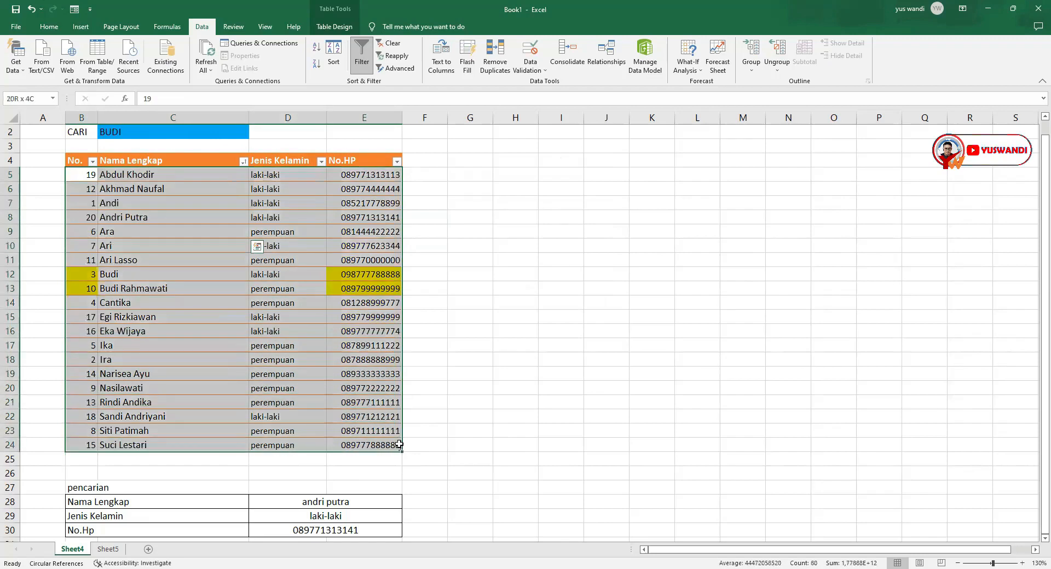
{"action": "left_click", "coordinate": [318, 66]}
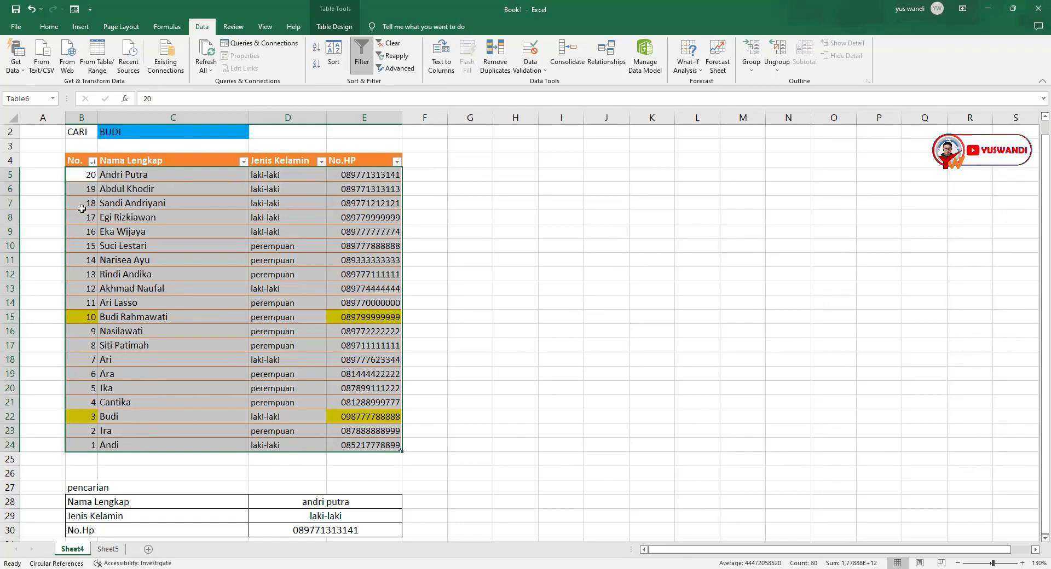
{"action": "left_click_drag", "start_coordinate": [132, 176], "coordinate": [145, 446]}
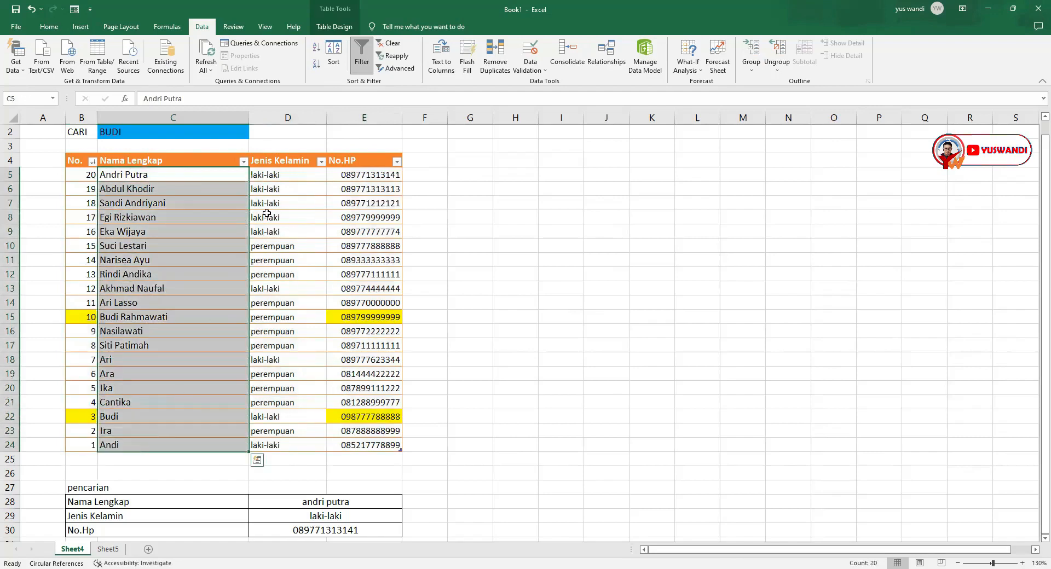
{"action": "left_click", "coordinate": [316, 65]}
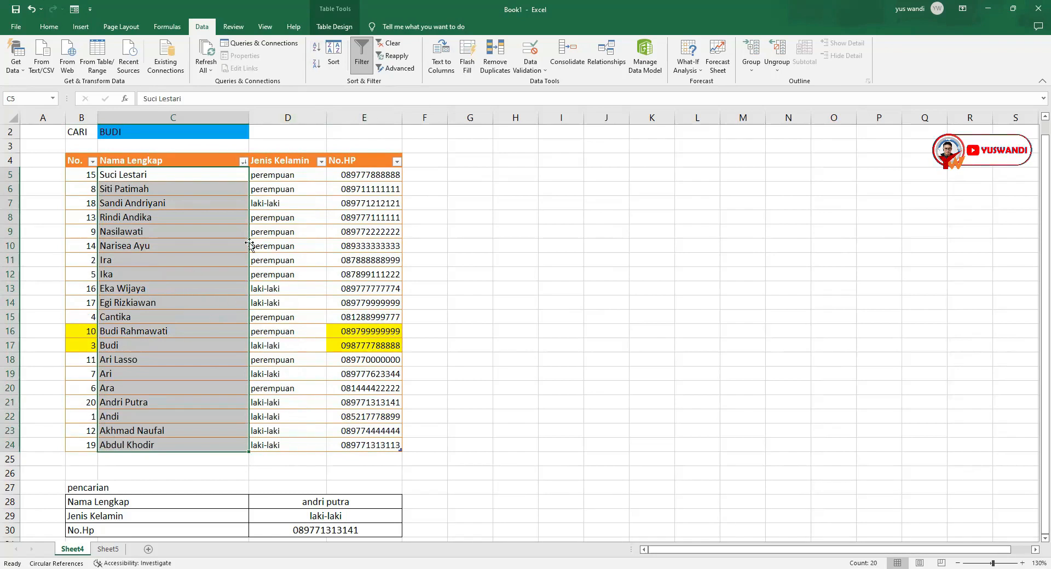
Sort the table rows by Jenis Kelamin from A to Z, and reverse that sort to Z to A
{"action": "left_click_drag", "start_coordinate": [284, 175], "coordinate": [294, 444]}
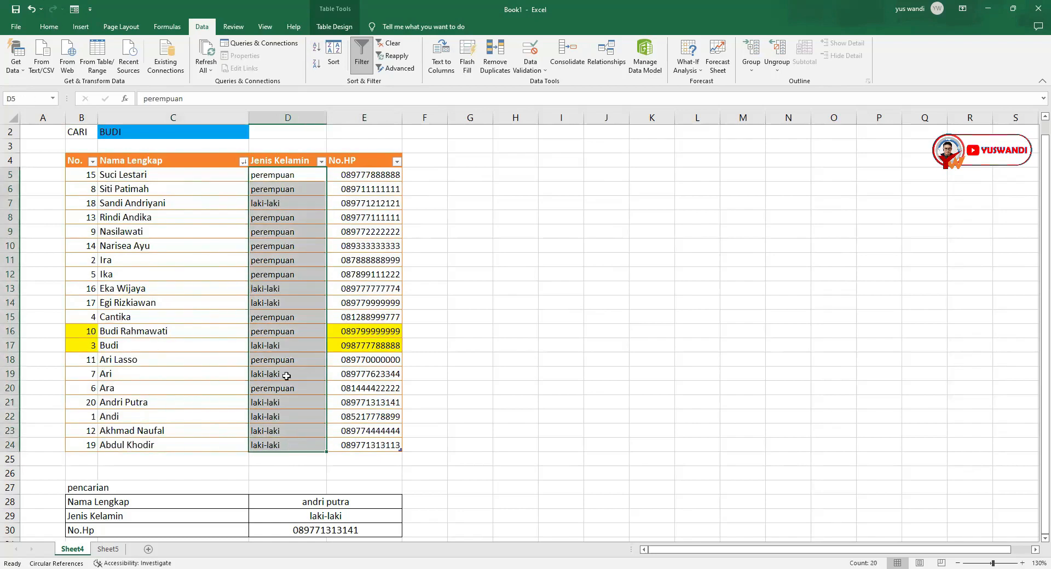
{"action": "left_click", "coordinate": [317, 49]}
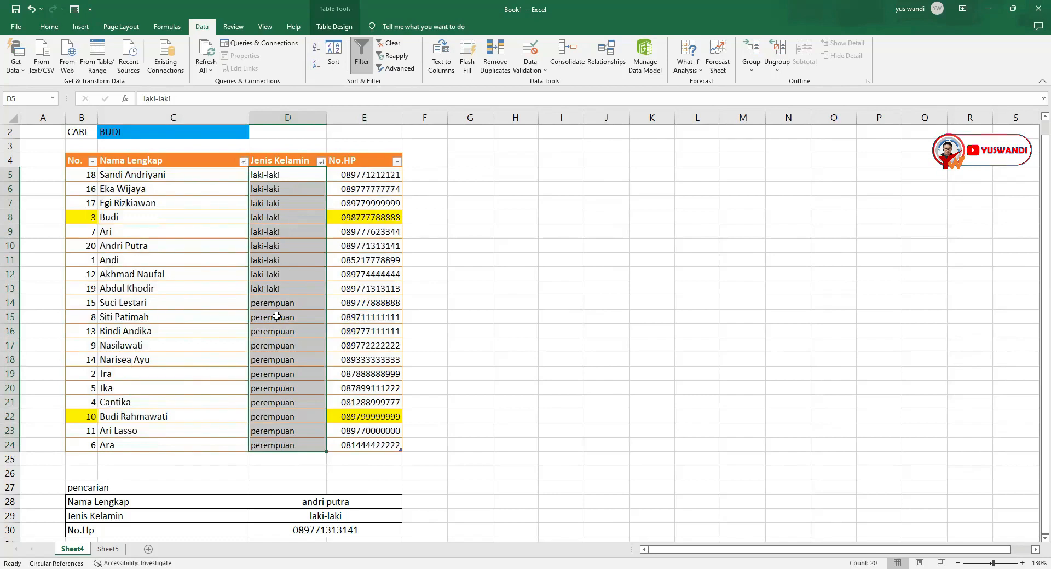
{"action": "left_click", "coordinate": [316, 67]}
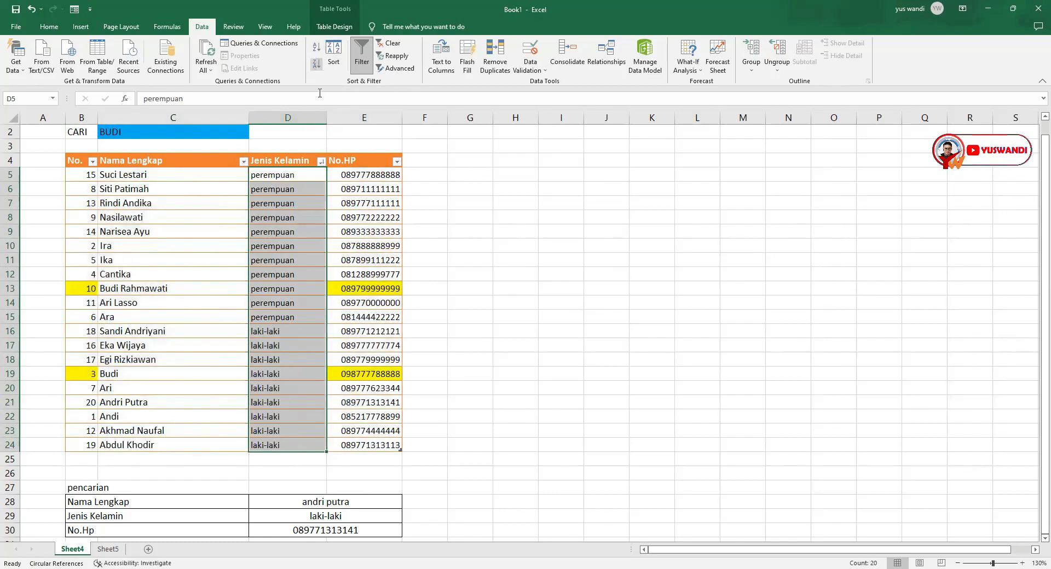
{"action": "left_click", "coordinate": [527, 280]}
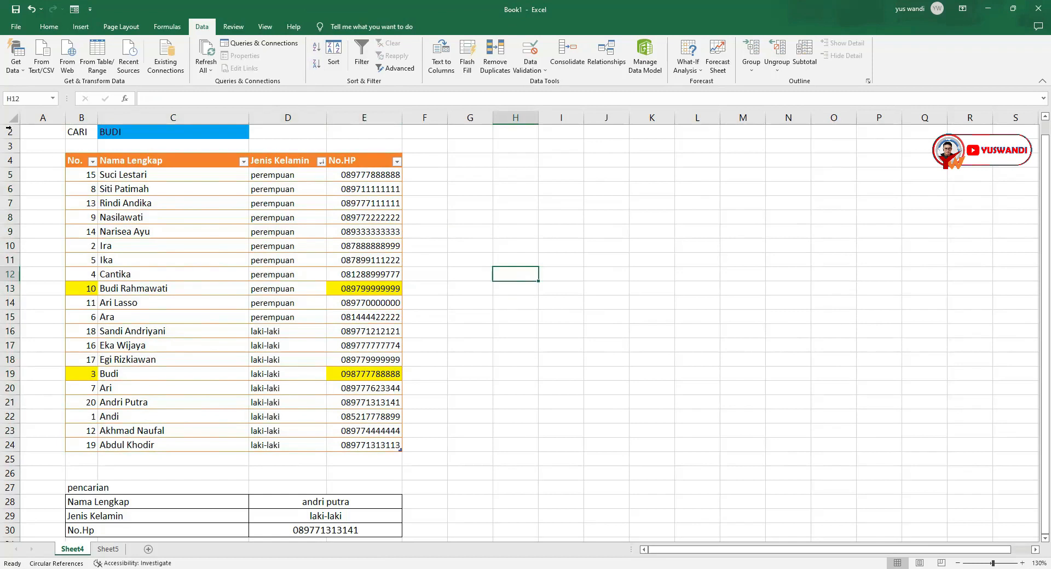
Sort the table rows by the No. column in ascending order
{"action": "left_click_drag", "start_coordinate": [88, 179], "coordinate": [91, 446]}
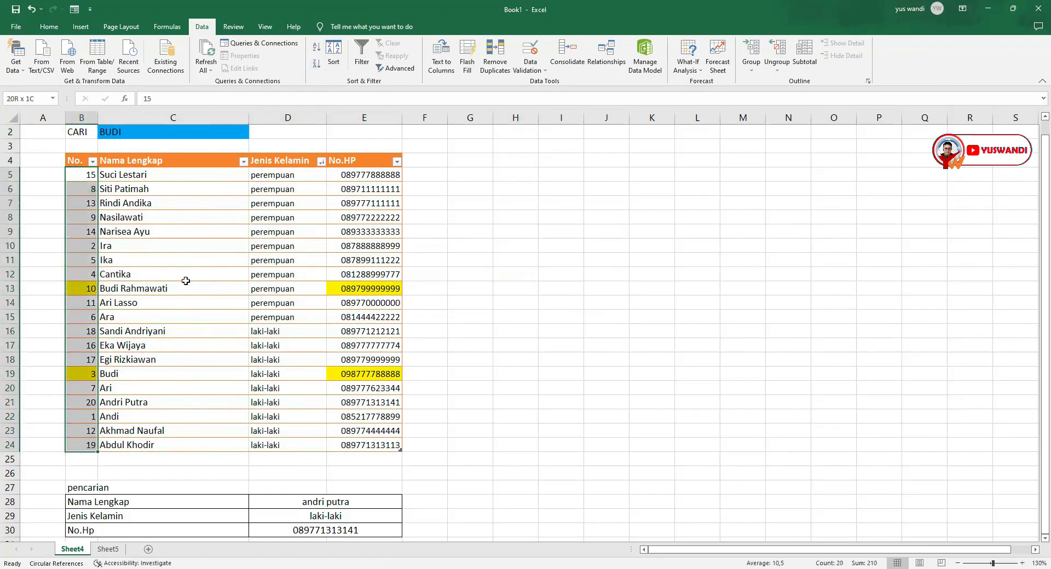
{"action": "left_click", "coordinate": [316, 49]}
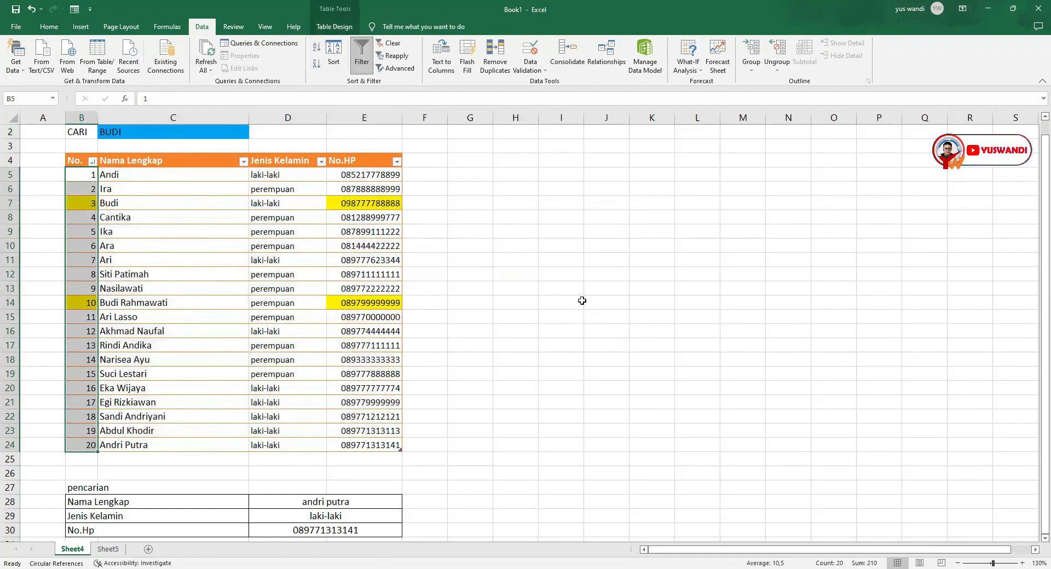